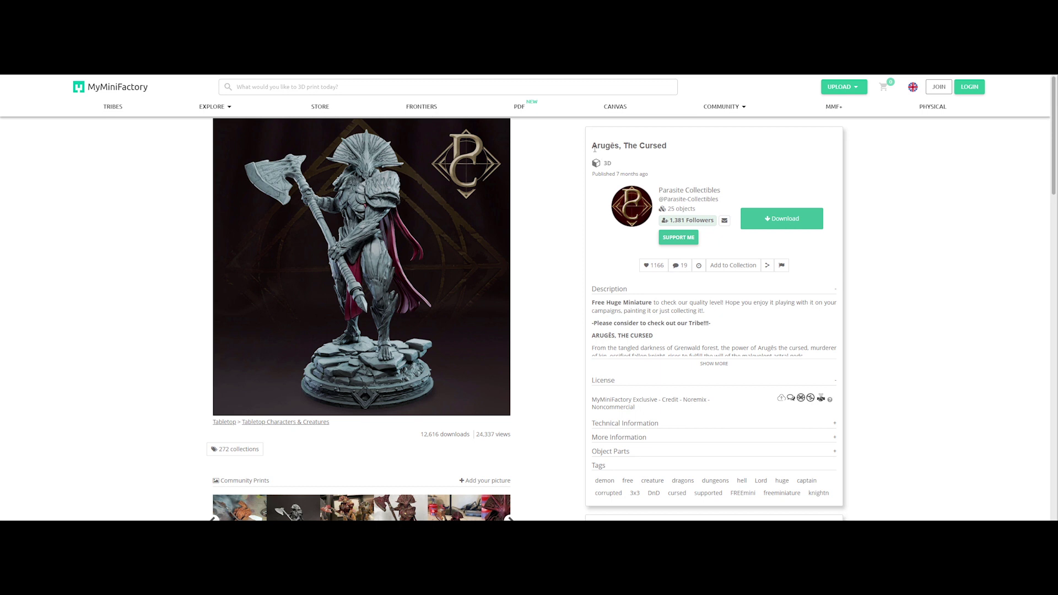
Examine the "Arugés, The Cursed" miniature on its MyMiniFactory page and enlarge its preview image
{"action": "left_click_drag", "start_coordinate": [591, 147], "coordinate": [702, 147]}
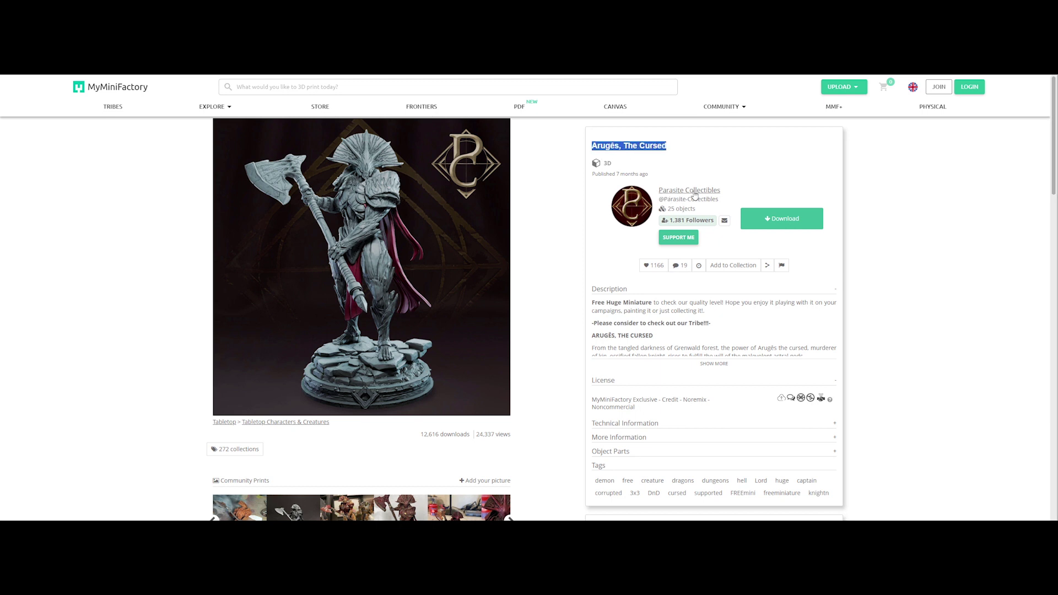
{"action": "left_click", "coordinate": [608, 146]}
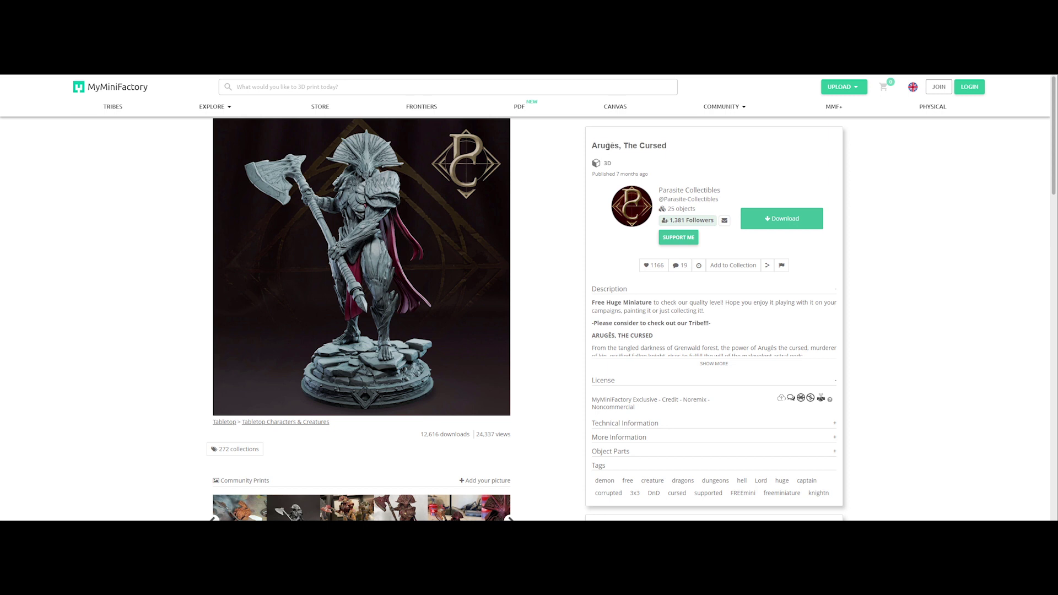
{"action": "left_click", "coordinate": [379, 219]}
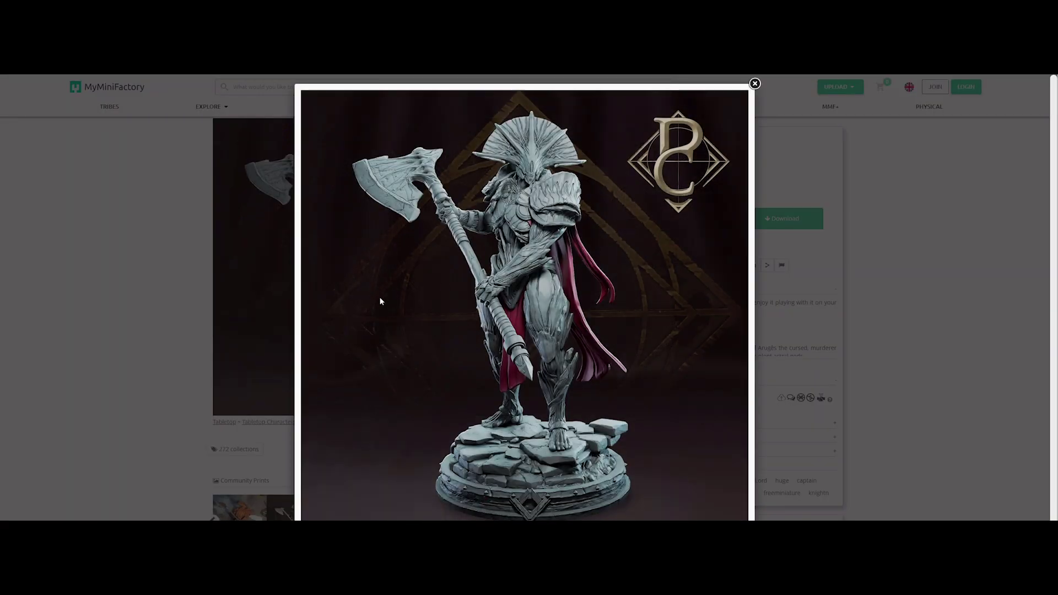
{"action": "left_click", "coordinate": [137, 283]}
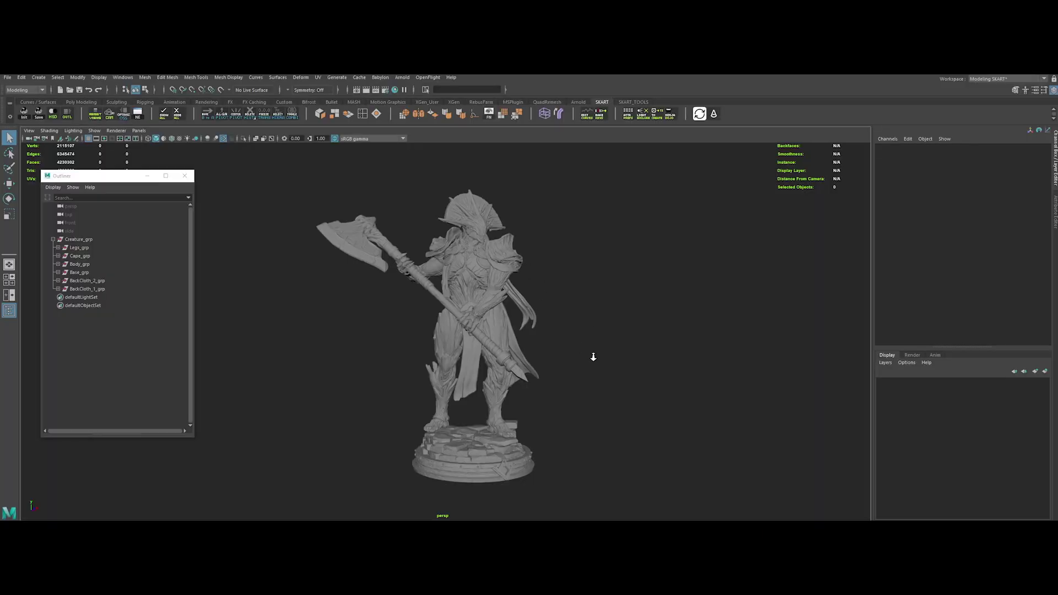
Switch to Maya and examine the imported creature statue model from several sides
{"action": "scroll", "coordinate": [595, 359], "scroll_direction": "up", "scroll_amount": 5}
{"action": "left_click_drag", "start_coordinate": [677, 433], "coordinate": [1052, 413], "text": "alt"}
{"action": "scroll", "coordinate": [704, 359], "scroll_direction": "down", "scroll_amount": 6}
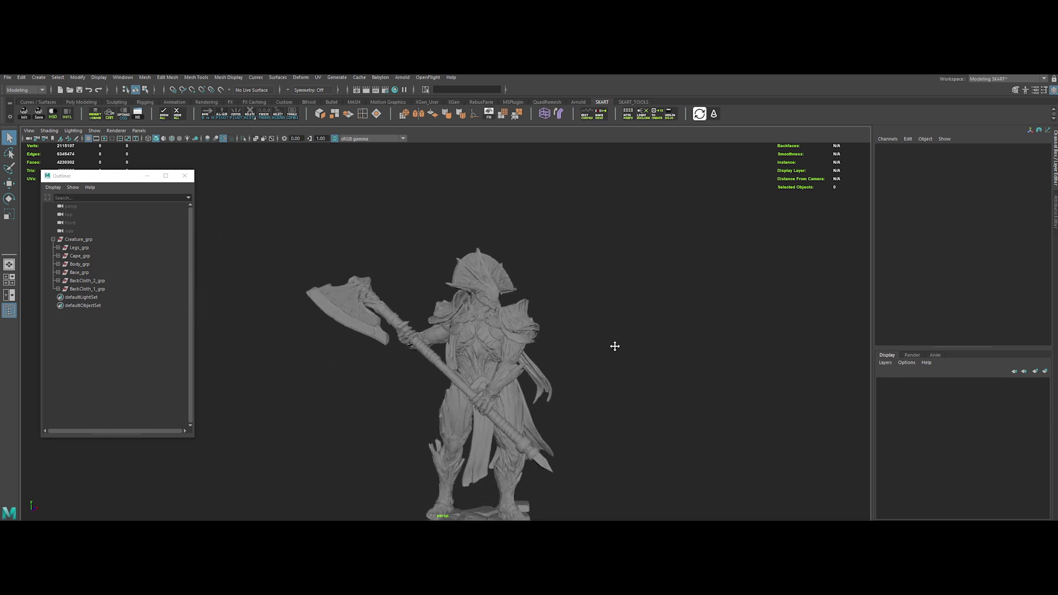
{"action": "left_click_drag", "start_coordinate": [614, 347], "coordinate": [946, 336], "text": "alt"}
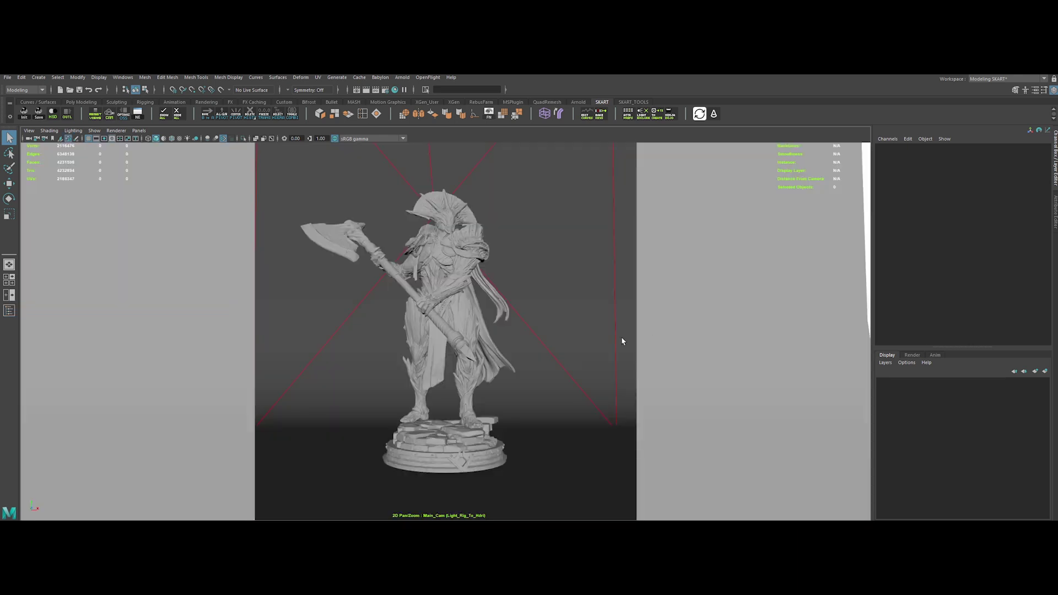
Switch the viewport to the persp camera and inspect the sky dome light and the area lights surrounding the statue and backdrop
{"action": "right_click", "coordinate": [29, 138]}
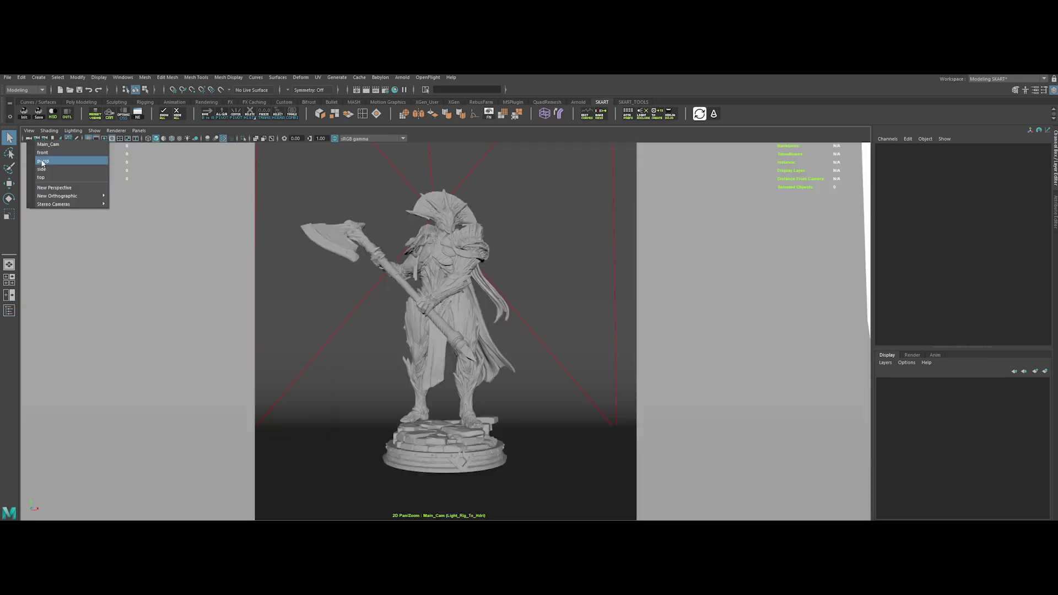
{"action": "left_click", "coordinate": [40, 160]}
{"action": "scroll", "coordinate": [323, 271], "scroll_direction": "down", "scroll_amount": 5}
{"action": "left_click", "coordinate": [267, 310]}
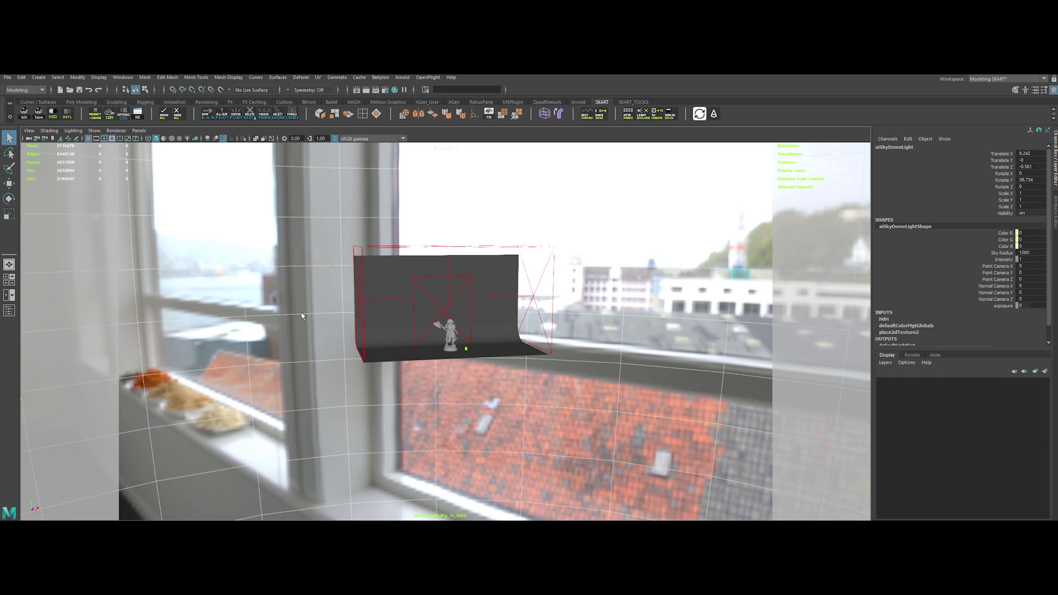
{"action": "left_click", "coordinate": [417, 248]}
{"action": "scroll", "coordinate": [414, 278], "scroll_direction": "up", "scroll_amount": 5}
{"action": "left_click_drag", "start_coordinate": [415, 277], "coordinate": [489, 322], "text": "alt"}
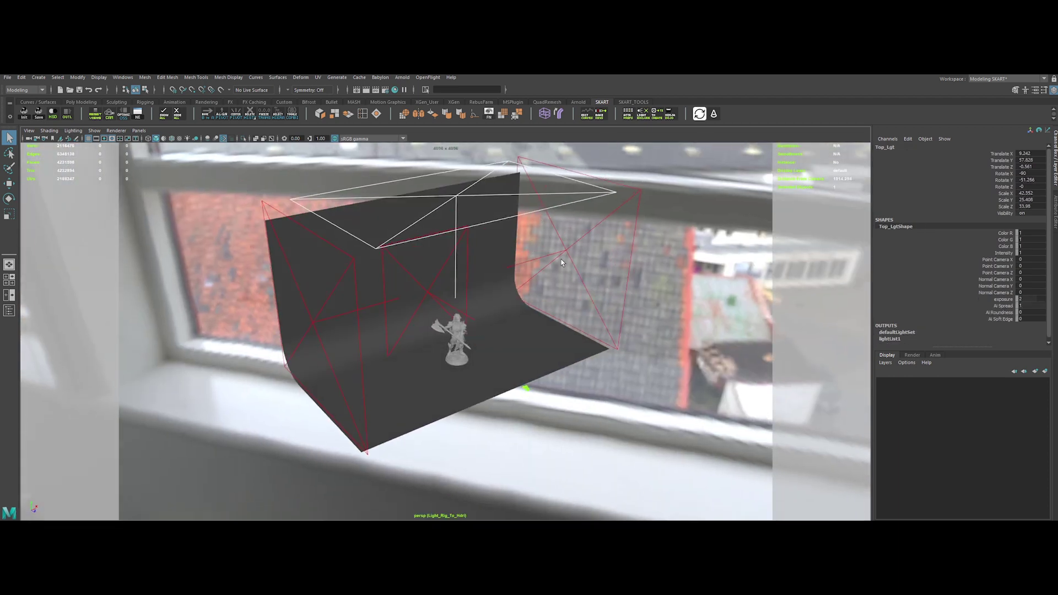
{"action": "left_click", "coordinate": [563, 254]}
{"action": "left_click", "coordinate": [318, 324]}
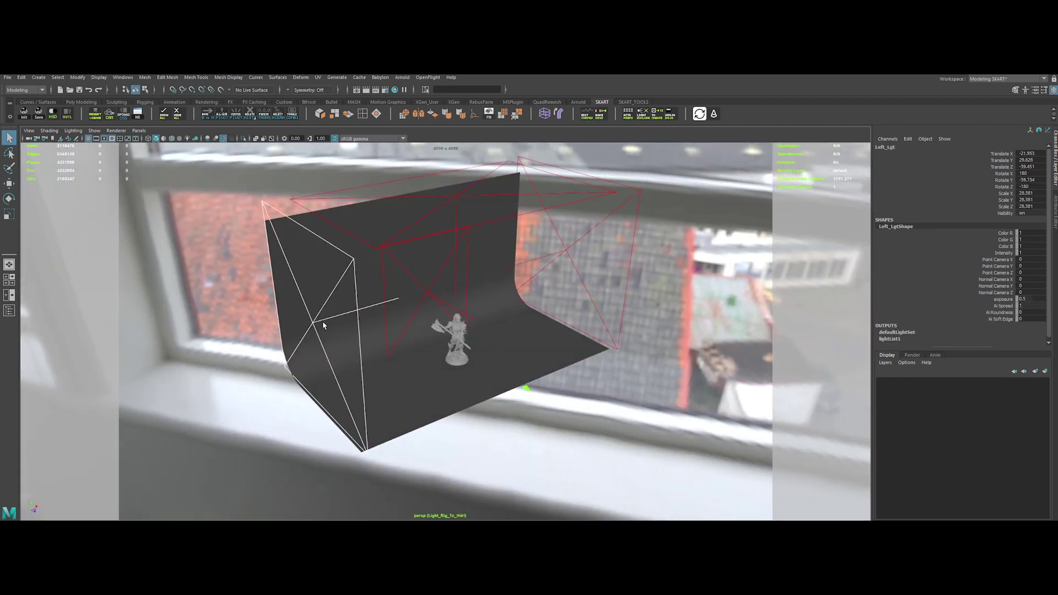
{"action": "left_click", "coordinate": [425, 295]}
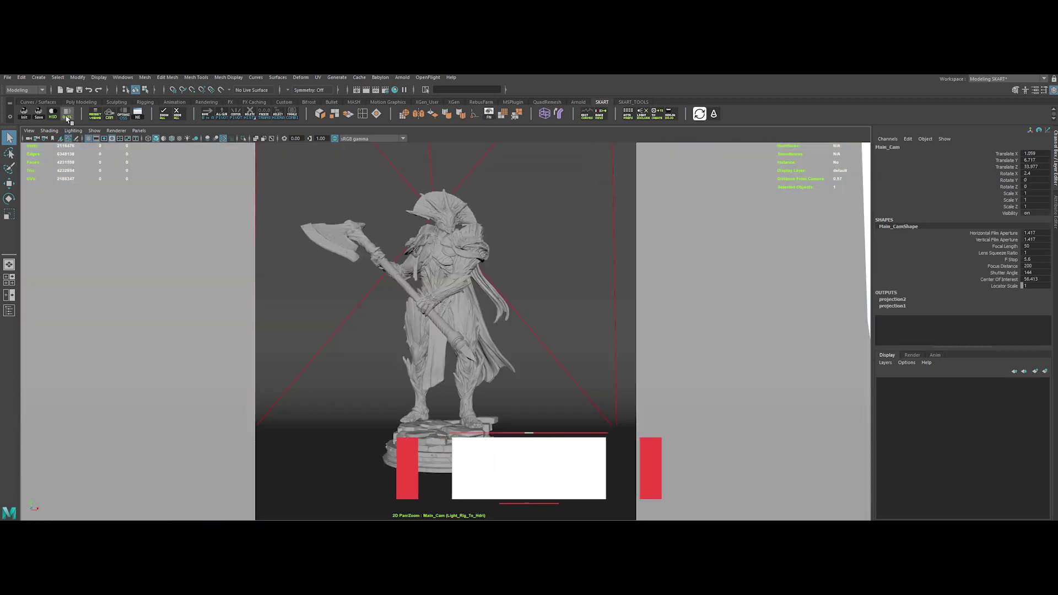
Examine the contents of the Geo, Creature_grp, Lights and Camera groups in the Outliner
{"action": "left_click", "coordinate": [9, 310]}
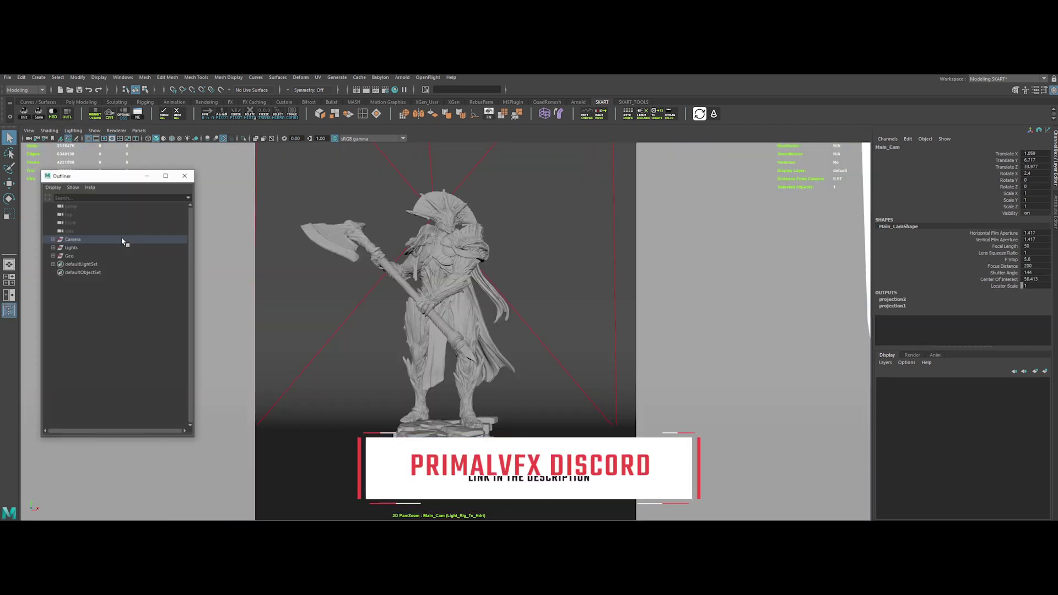
{"action": "left_click", "coordinate": [53, 256]}
{"action": "left_click", "coordinate": [58, 273]}
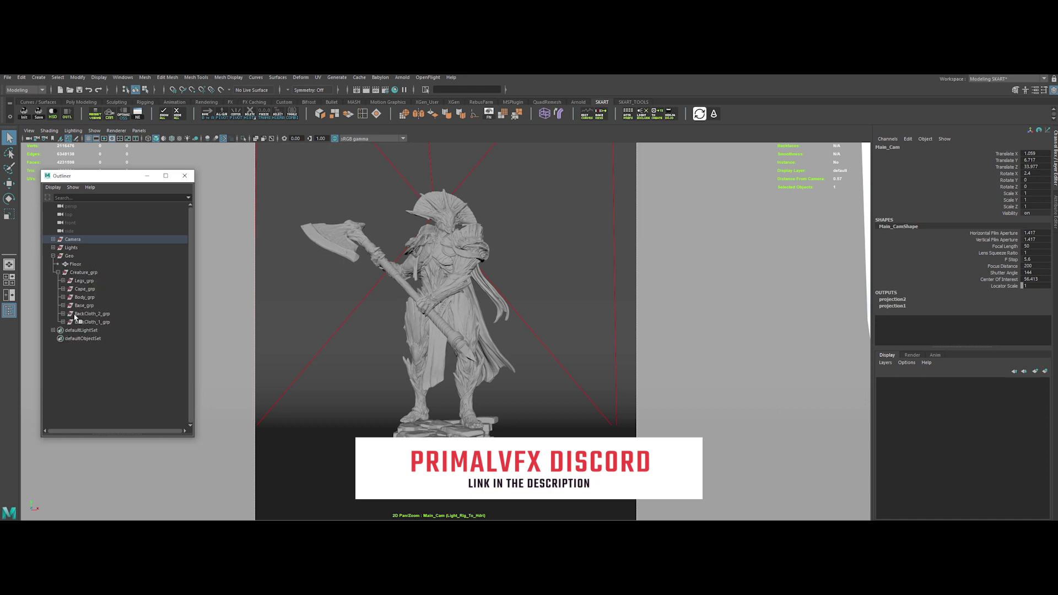
{"action": "left_click", "coordinate": [53, 248]}
{"action": "left_click", "coordinate": [53, 240]}
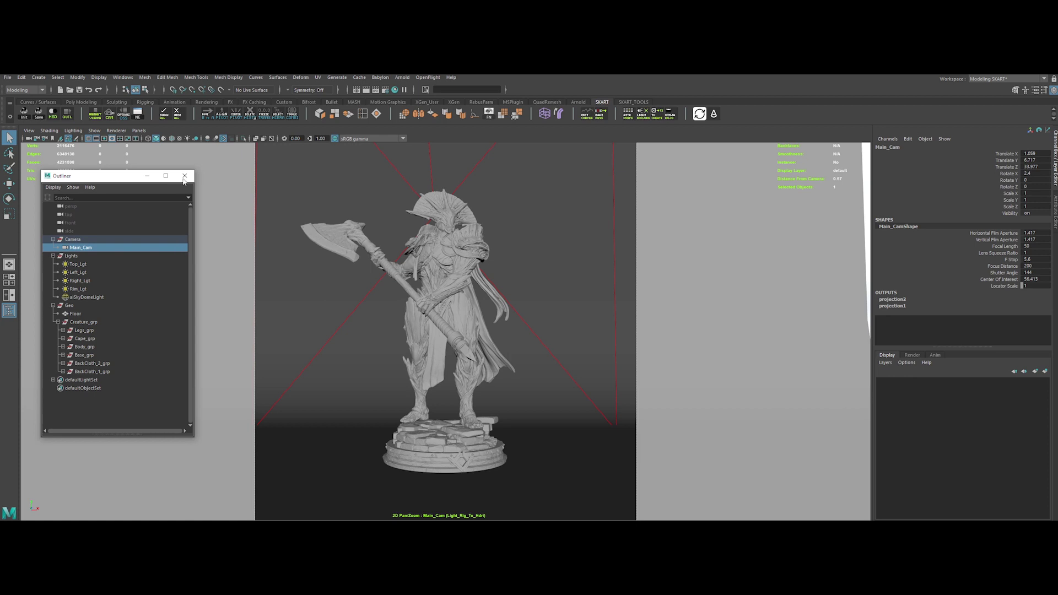
{"action": "left_click", "coordinate": [184, 176]}
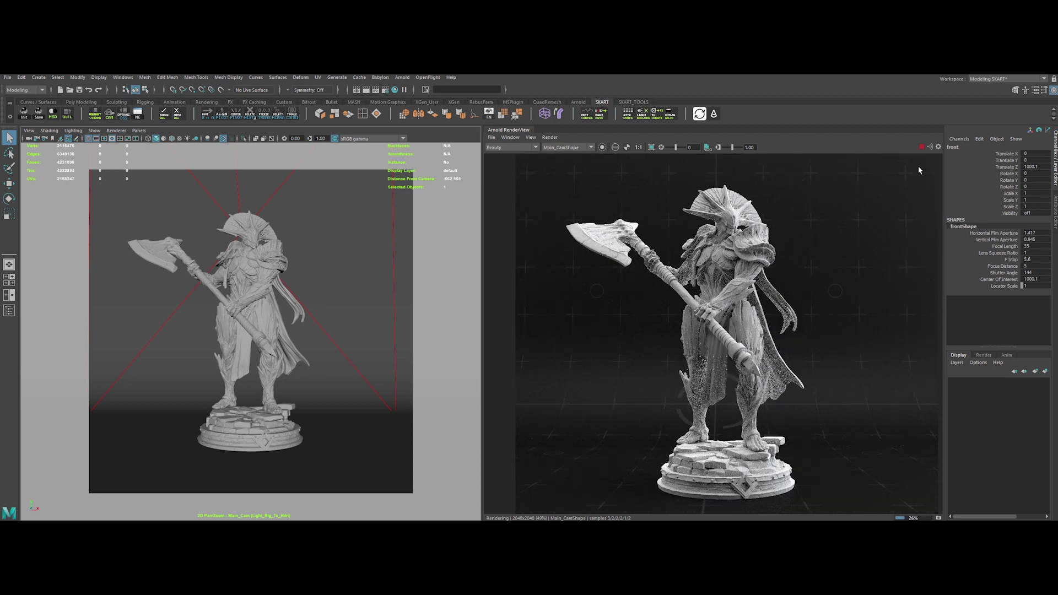
Switch the enlarged viewport to the persp camera and duplicate Main_Cam in the Camera group
{"action": "scroll", "coordinate": [713, 343], "scroll_direction": "up", "scroll_amount": 6}
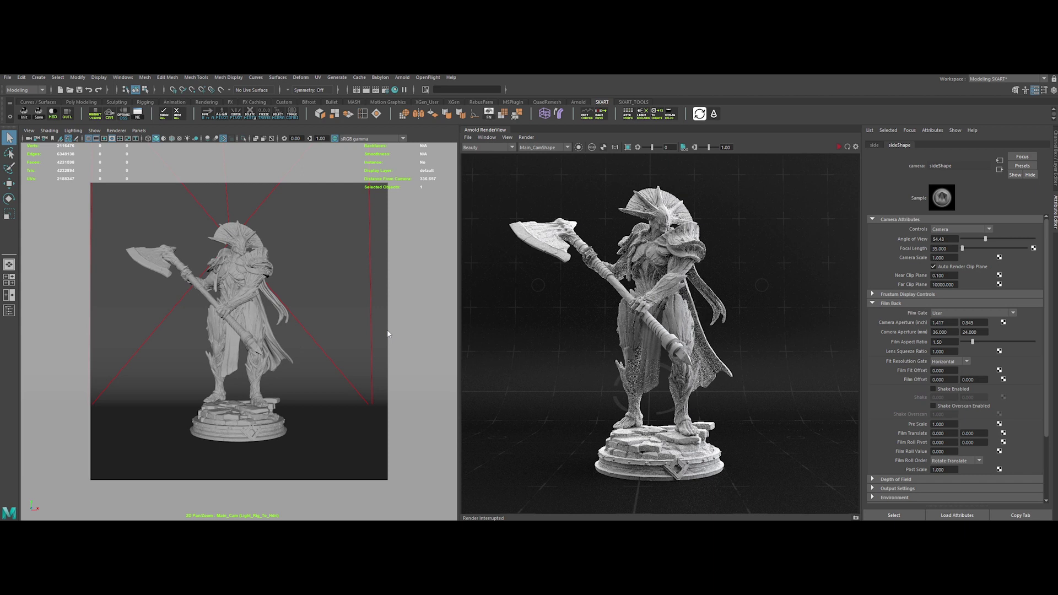
{"action": "left_click_drag", "start_coordinate": [462, 287], "coordinate": [547, 287]}
{"action": "left_click", "coordinate": [66, 114]}
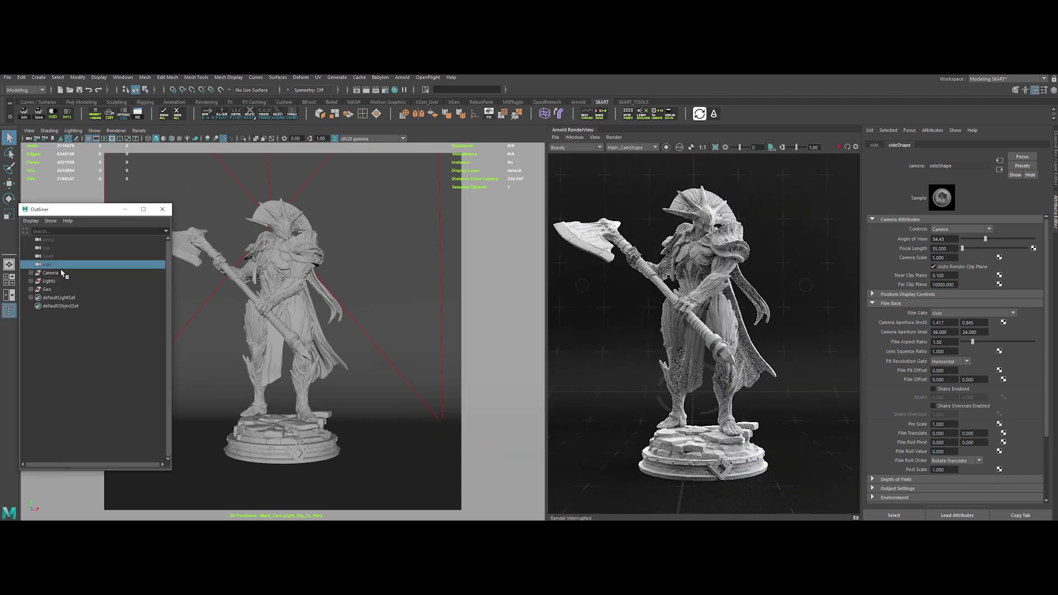
{"action": "right_click", "coordinate": [32, 139]}
{"action": "left_click", "coordinate": [53, 158]}
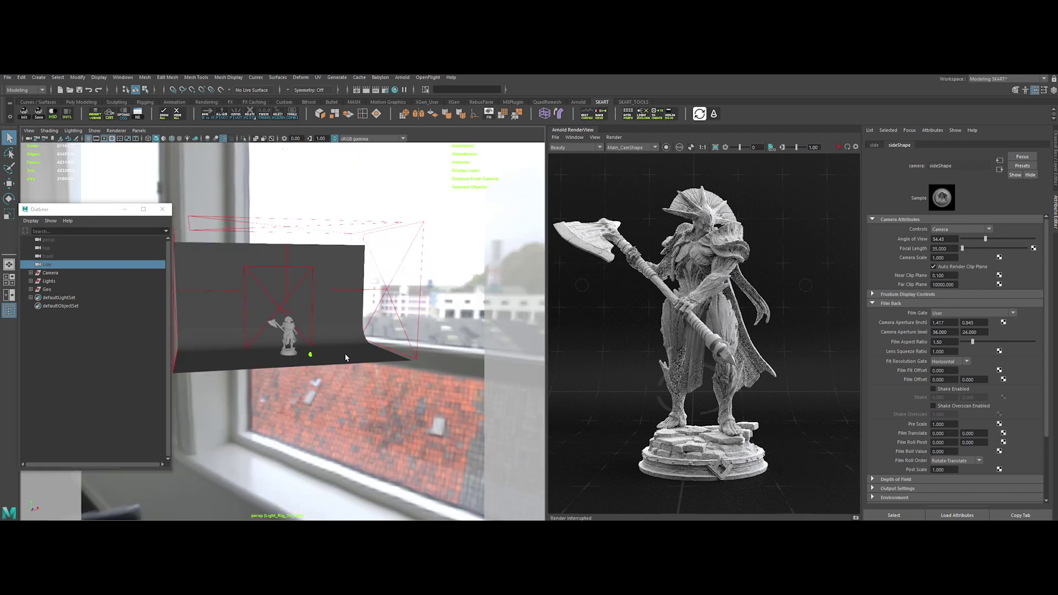
{"action": "left_click_drag", "start_coordinate": [345, 358], "coordinate": [412, 405], "text": "alt"}
{"action": "scroll", "coordinate": [412, 405], "scroll_direction": "up", "scroll_amount": 4}
{"action": "left_click", "coordinate": [410, 390]}
{"action": "left_click", "coordinate": [31, 273]}
{"action": "key", "text": "ctrl+d"}
{"action": "key", "text": "w"}
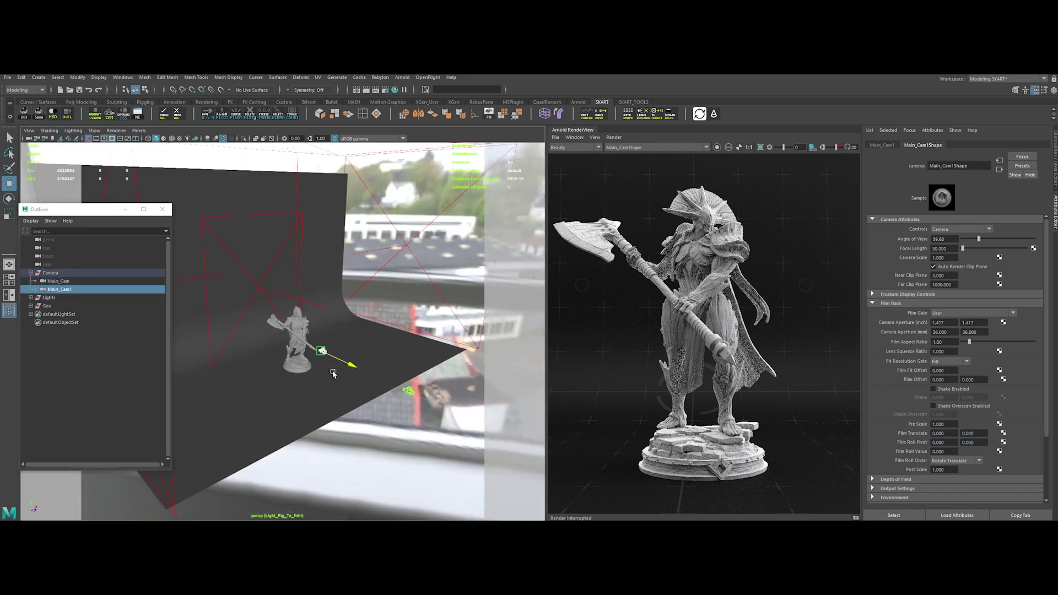
Place the duplicated camera at the statue's position, with Rotate X at 2.4 and Translate Z at 0
{"action": "left_click", "coordinate": [880, 145]}
{"action": "left_click", "coordinate": [944, 208]}
{"action": "type", "text": "2.400"}
{"action": "key", "text": "Return"}
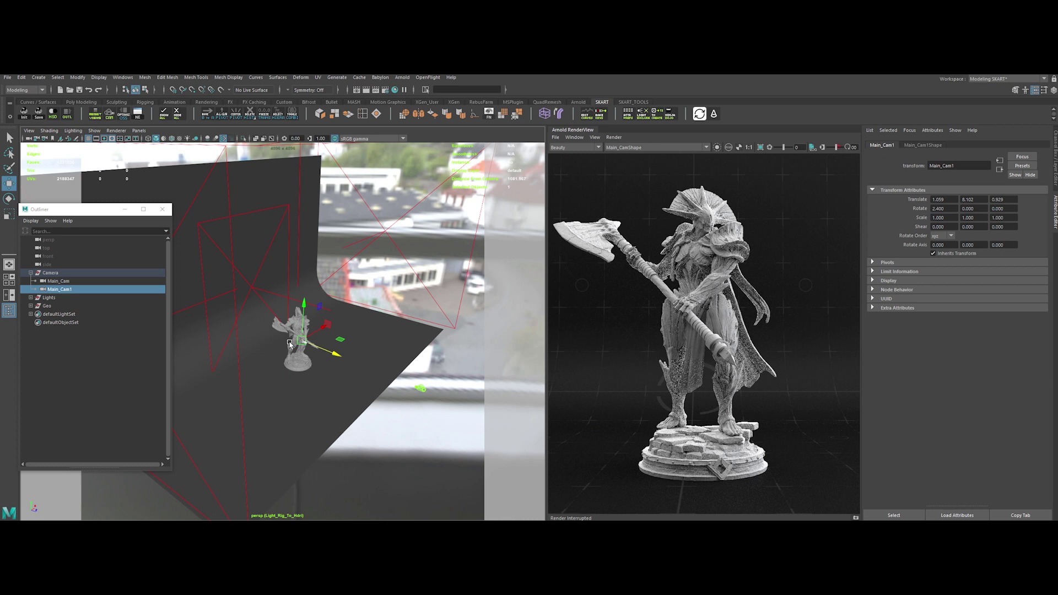
{"action": "left_click_drag", "start_coordinate": [1002, 199], "coordinate": [987, 200]}
{"action": "type", "text": "0"}
{"action": "key", "text": "Return"}
Hide Creature_grp in the Geo group and rename the duplicated camera to Hdri_LightRig
{"action": "left_click", "coordinate": [31, 306]}
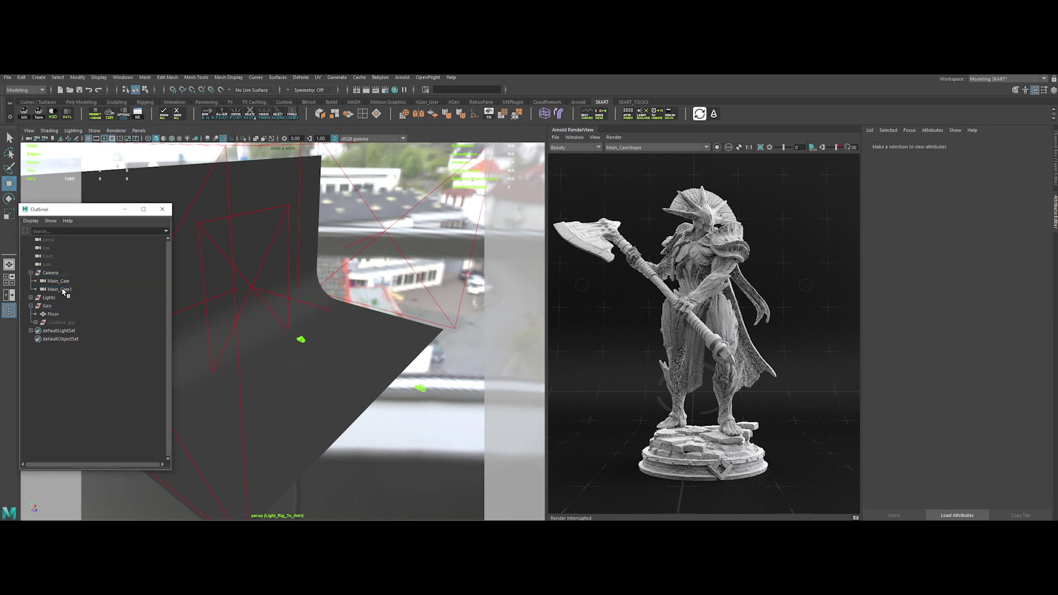
{"action": "left_click", "coordinate": [60, 290]}
{"action": "double_click", "coordinate": [59, 289]}
{"action": "type", "text": "Hdri_Light"}
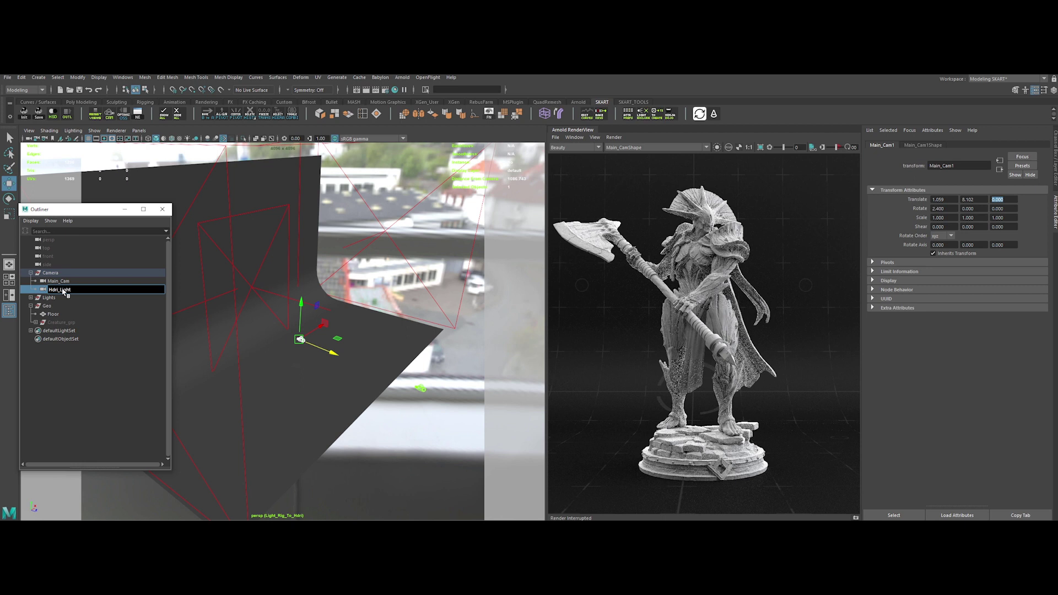
{"action": "type", "text": "Rig"}
{"action": "key", "text": "Return"}
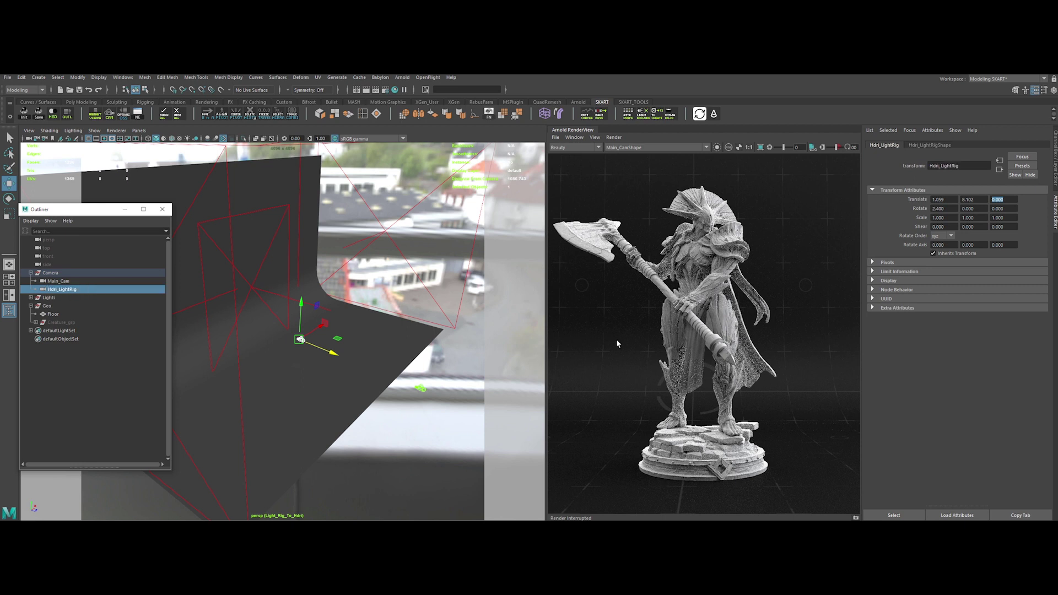
Set the Arnold camera type of Hdri_LightRig to spherical
{"action": "left_click", "coordinate": [1054, 159]}
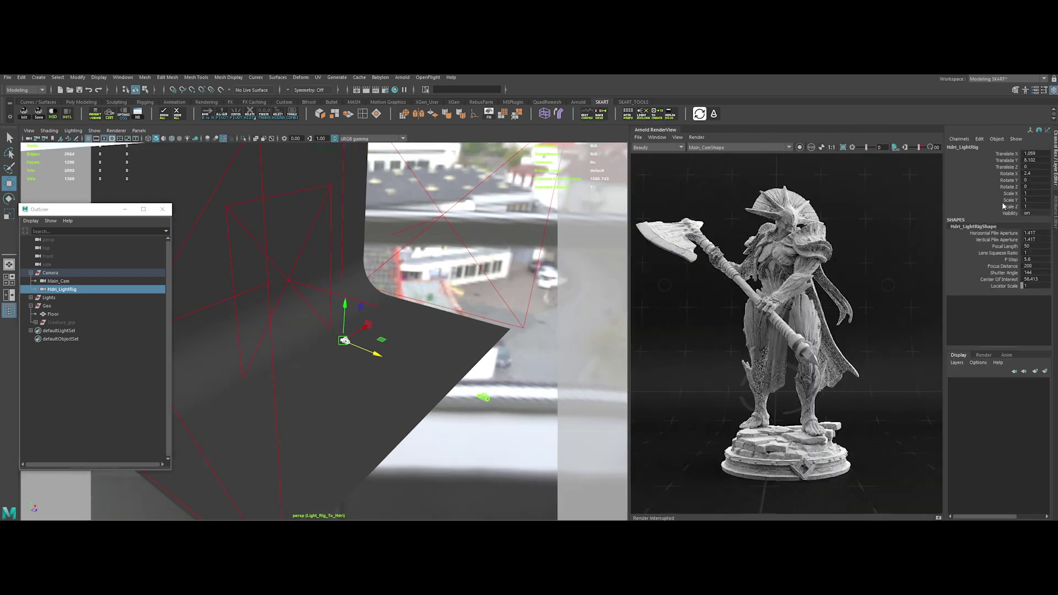
{"action": "left_click", "coordinate": [1055, 224]}
{"action": "left_click", "coordinate": [930, 145]}
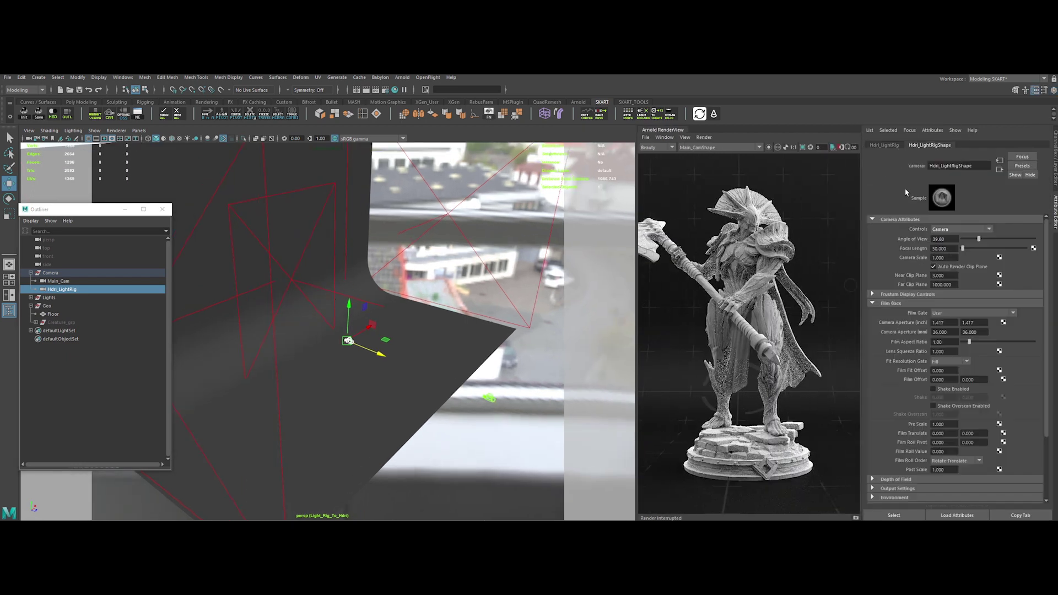
{"action": "scroll", "coordinate": [892, 423], "scroll_direction": "down", "scroll_amount": 3}
{"action": "left_click", "coordinate": [910, 473]}
{"action": "scroll", "coordinate": [905, 452], "scroll_direction": "down", "scroll_amount": 5}
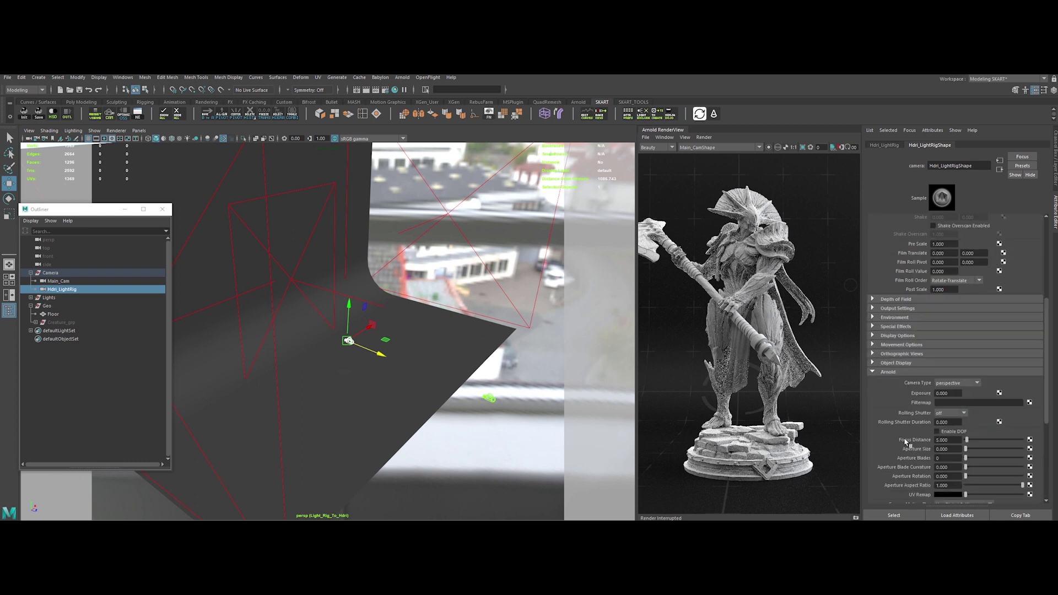
{"action": "left_click", "coordinate": [963, 310]}
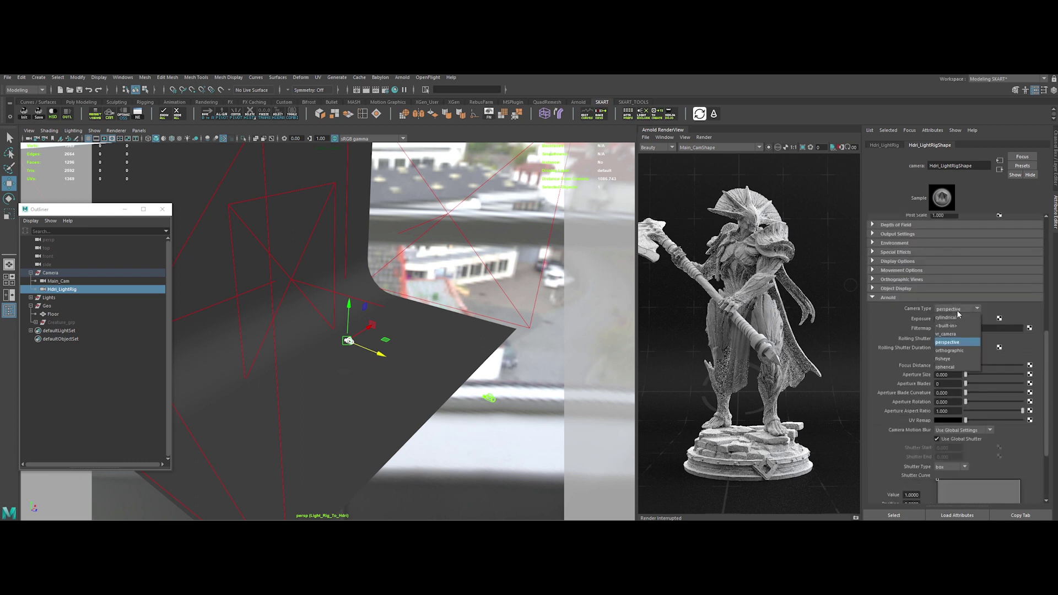
{"action": "left_click", "coordinate": [962, 368]}
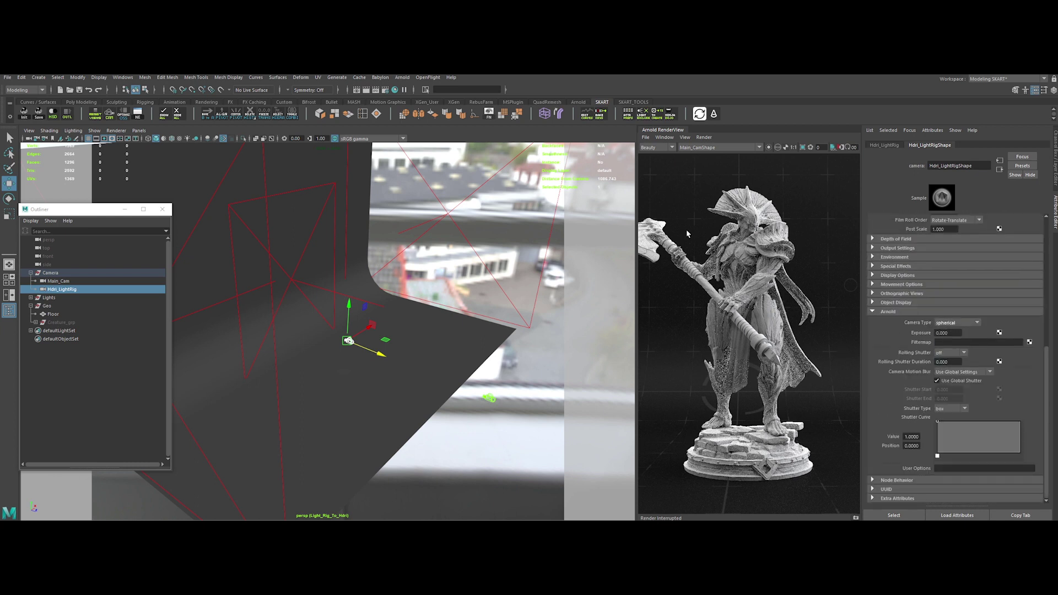
Enlarge the Arnold RenderView, render a preview through the Hdri_LightRigShape camera and stop the render
{"action": "left_click_drag", "start_coordinate": [634, 212], "coordinate": [432, 212]}
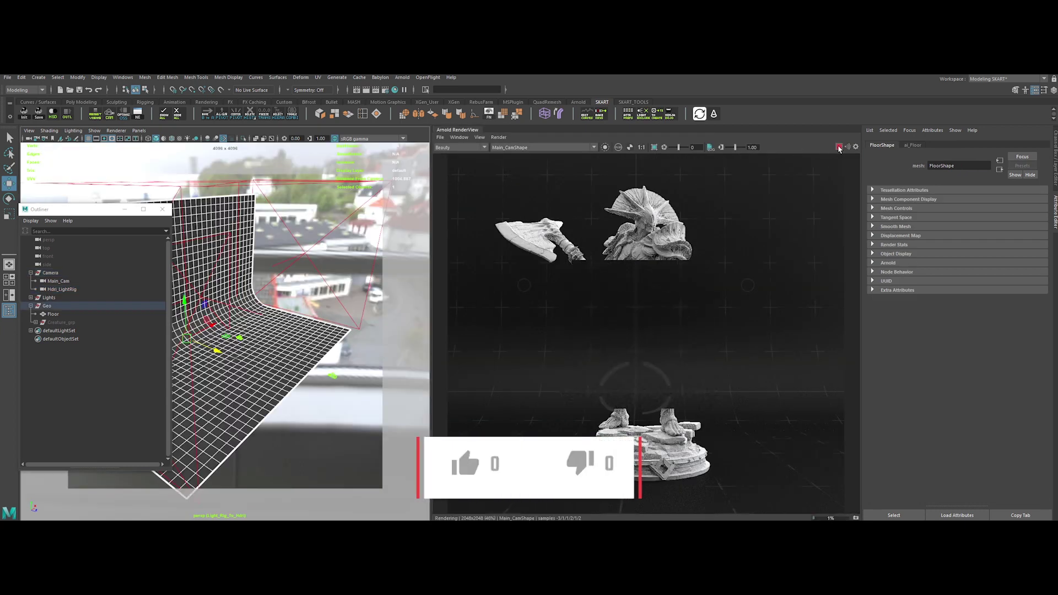
{"action": "left_click", "coordinate": [530, 148]}
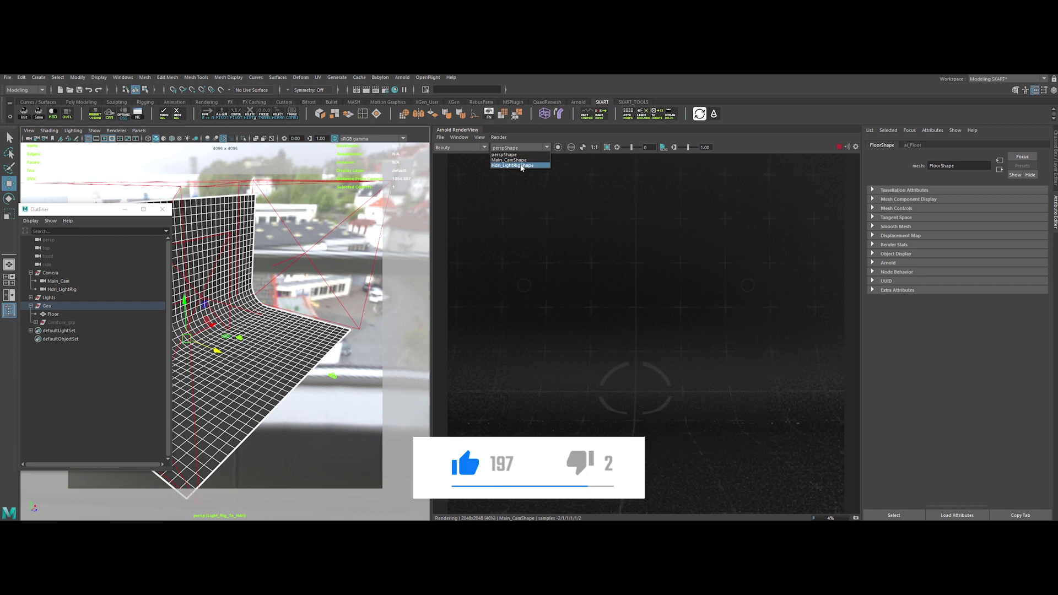
{"action": "left_click", "coordinate": [523, 164]}
{"action": "scroll", "coordinate": [556, 256], "scroll_direction": "down", "scroll_amount": 3}
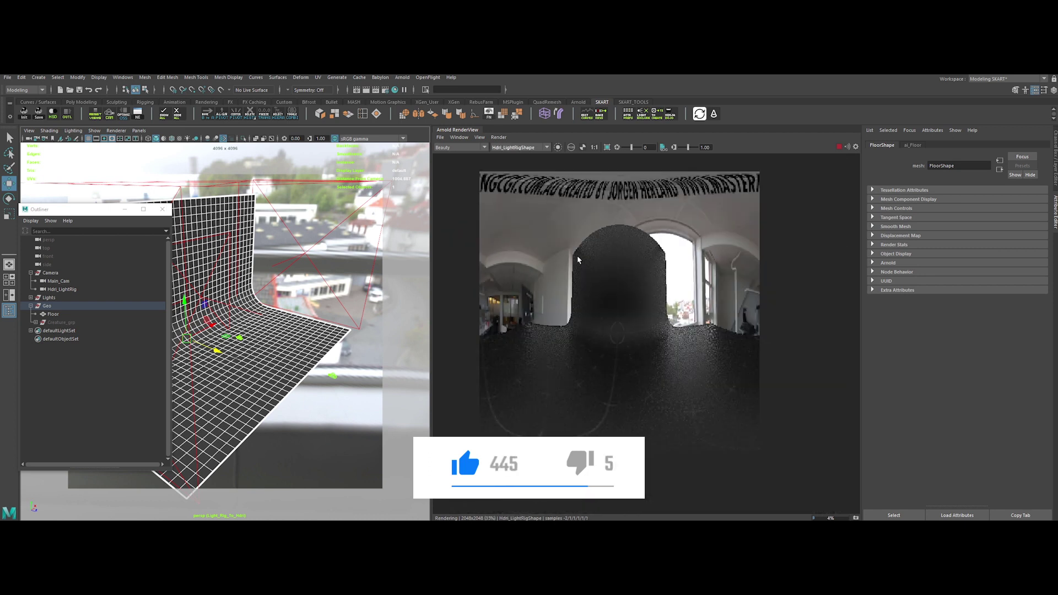
{"action": "middle_click_drag", "start_coordinate": [630, 259], "coordinate": [642, 264]}
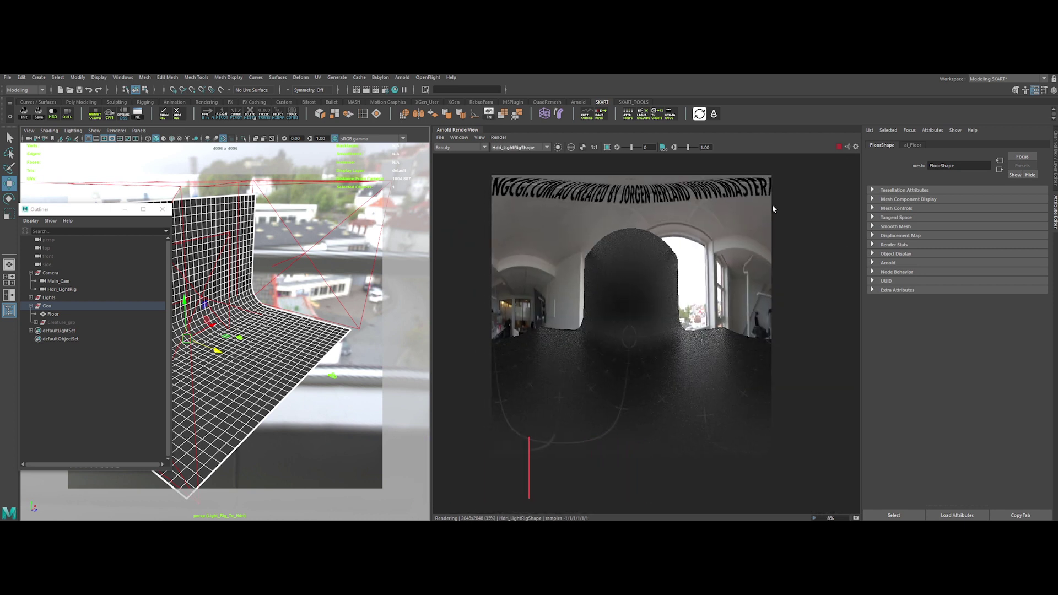
{"action": "left_click", "coordinate": [839, 146]}
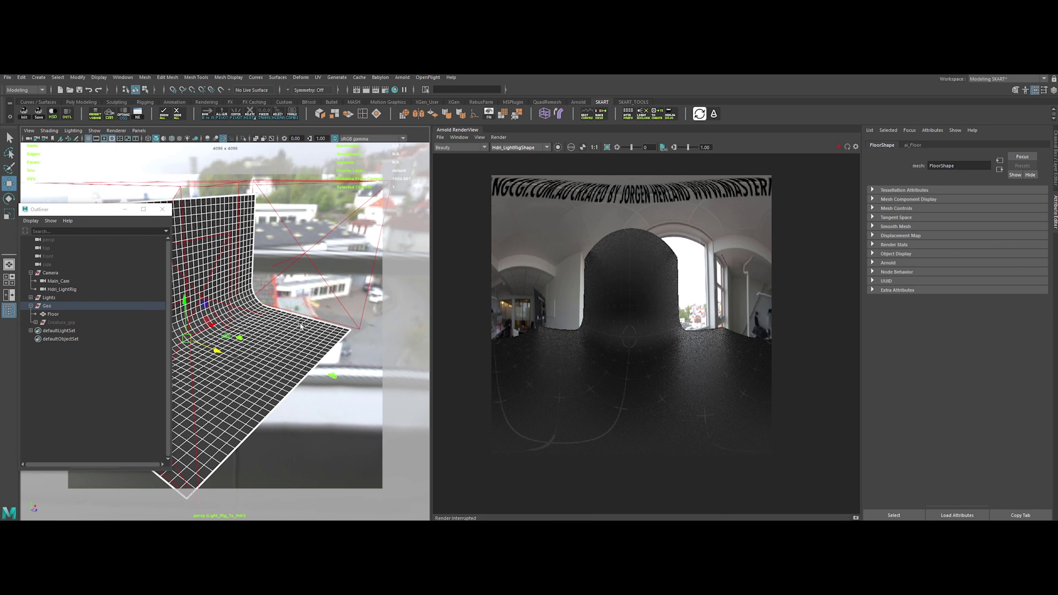
Close the Outliner and set the Camera visibility of the Right_Lgt and overhead area lights to 1
{"action": "left_click_drag", "start_coordinate": [300, 326], "coordinate": [297, 273], "text": "alt"}
{"action": "left_click", "coordinate": [162, 209]}
{"action": "scroll", "coordinate": [323, 273], "scroll_direction": "down", "scroll_amount": 2}
{"action": "left_click", "coordinate": [319, 281]}
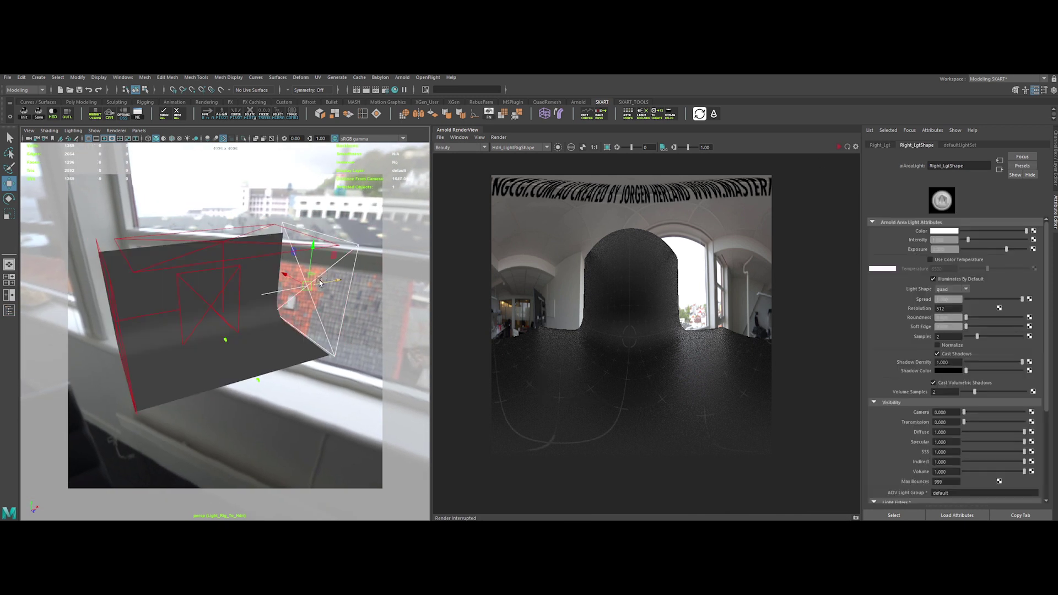
{"action": "double_click", "coordinate": [943, 412]}
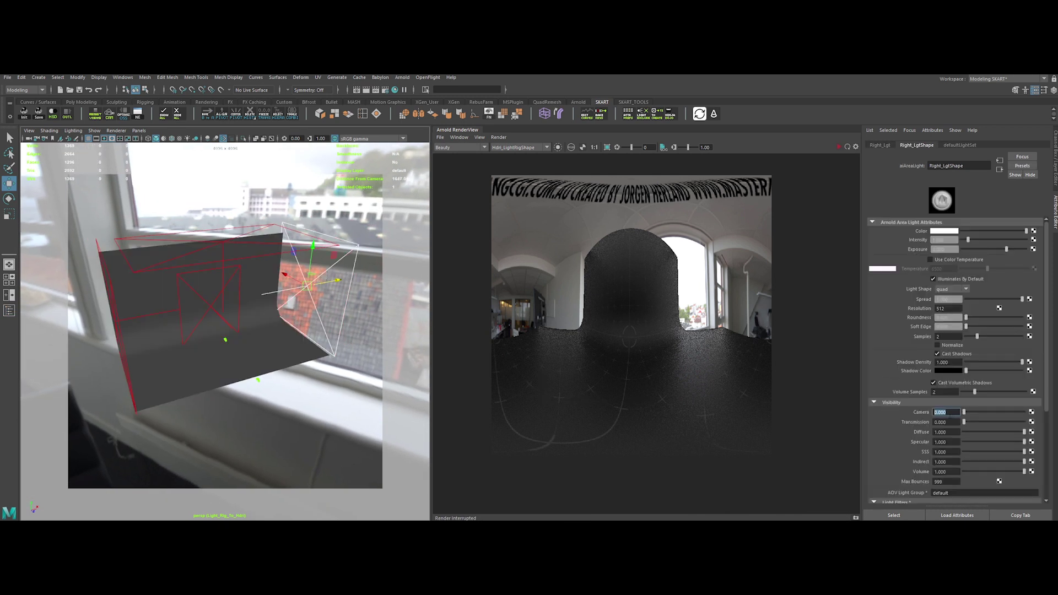
{"action": "left_click", "coordinate": [261, 245]}
{"action": "type", "text": "0"}
{"action": "key", "text": "Return"}
Set the Camera visibility of the Left_Lgt and Rim_Lgt area lights to 1 and run a short preview render
{"action": "left_click", "coordinate": [117, 315]}
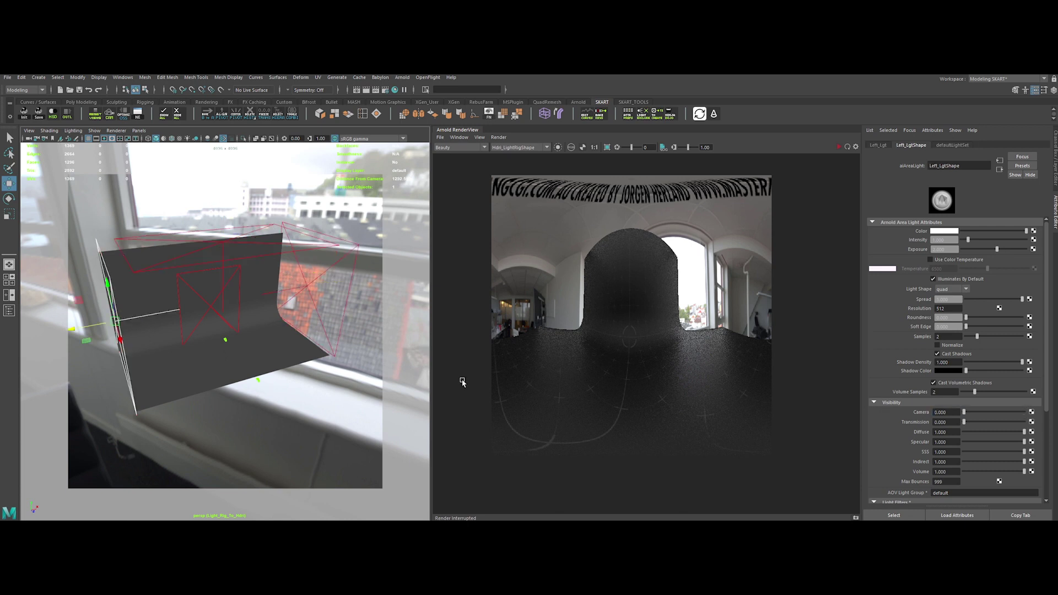
{"action": "type", "text": "0"}
{"action": "key", "text": "Return"}
{"action": "left_click", "coordinate": [238, 330]}
{"action": "type", "text": "0"}
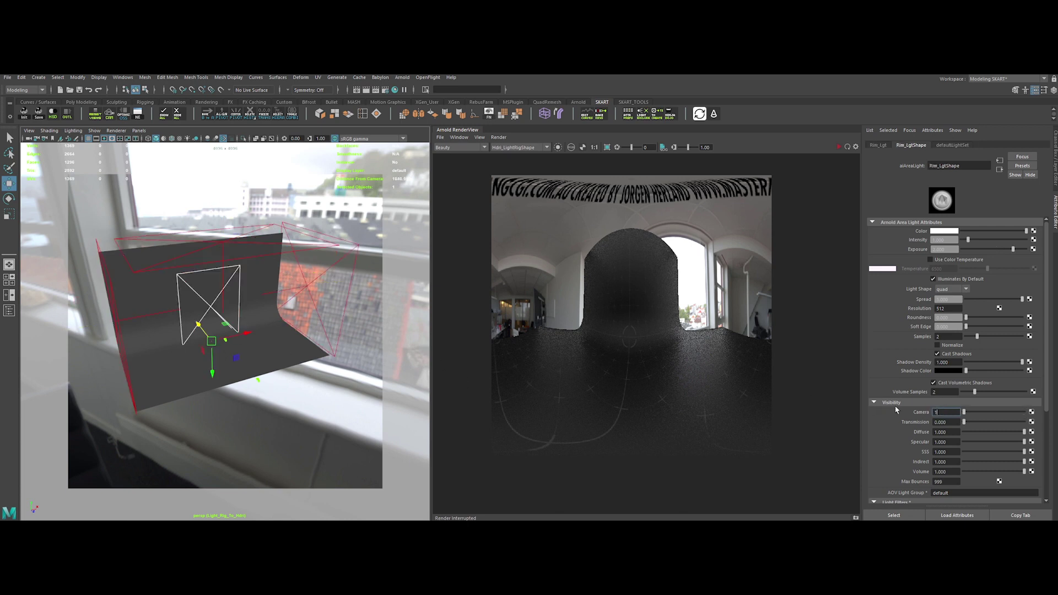
{"action": "left_click", "coordinate": [839, 148]}
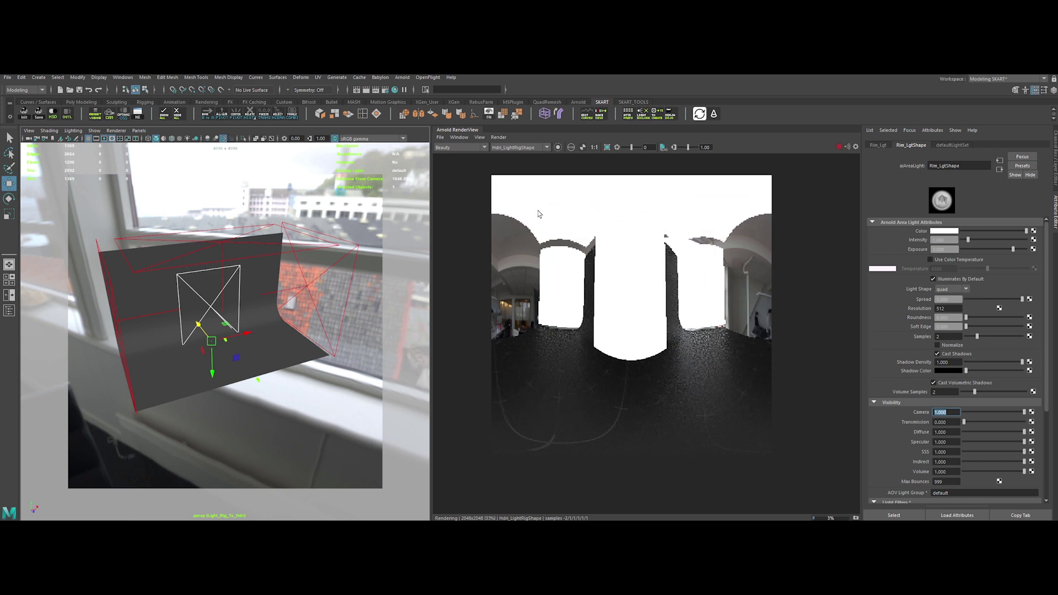
{"action": "left_click", "coordinate": [839, 146]}
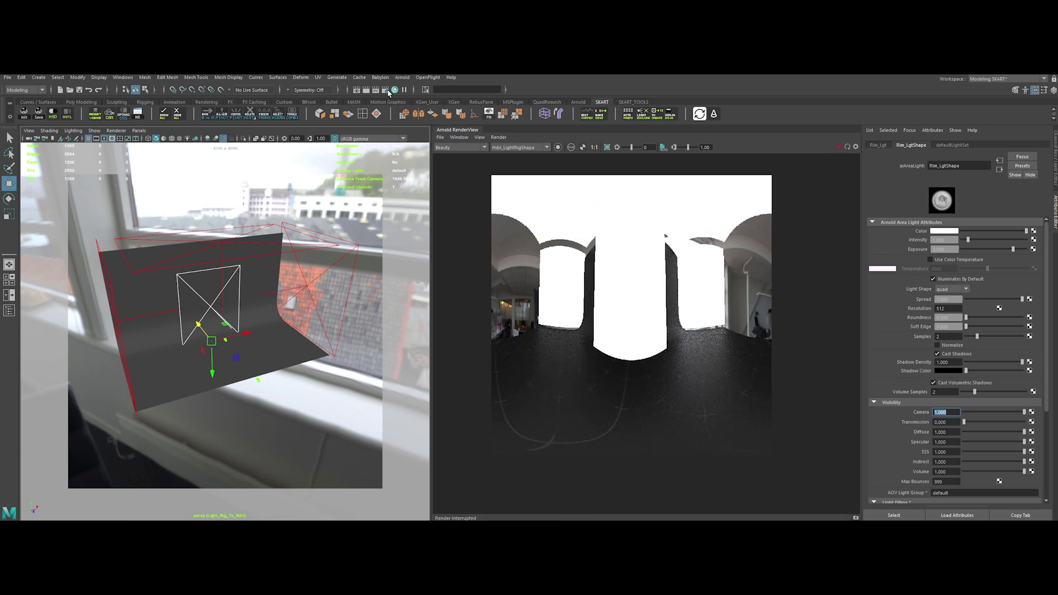
Set the image height to 2048 in the render settings and close them
{"action": "scroll", "coordinate": [647, 421], "scroll_direction": "down", "scroll_amount": 2}
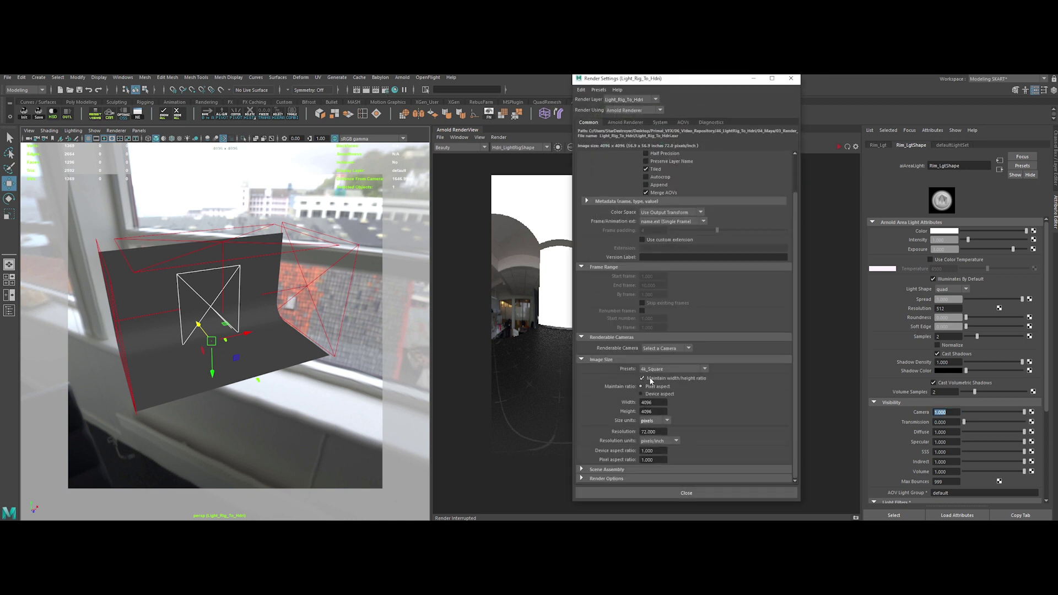
{"action": "double_click", "coordinate": [653, 411]}
{"action": "type", "text": "2048"}
{"action": "key", "text": "Return"}
{"action": "left_click", "coordinate": [686, 493]}
Render the light rig through Hdri_LightRigShape at the new image size and frame the whole panorama
{"action": "left_click", "coordinate": [840, 148]}
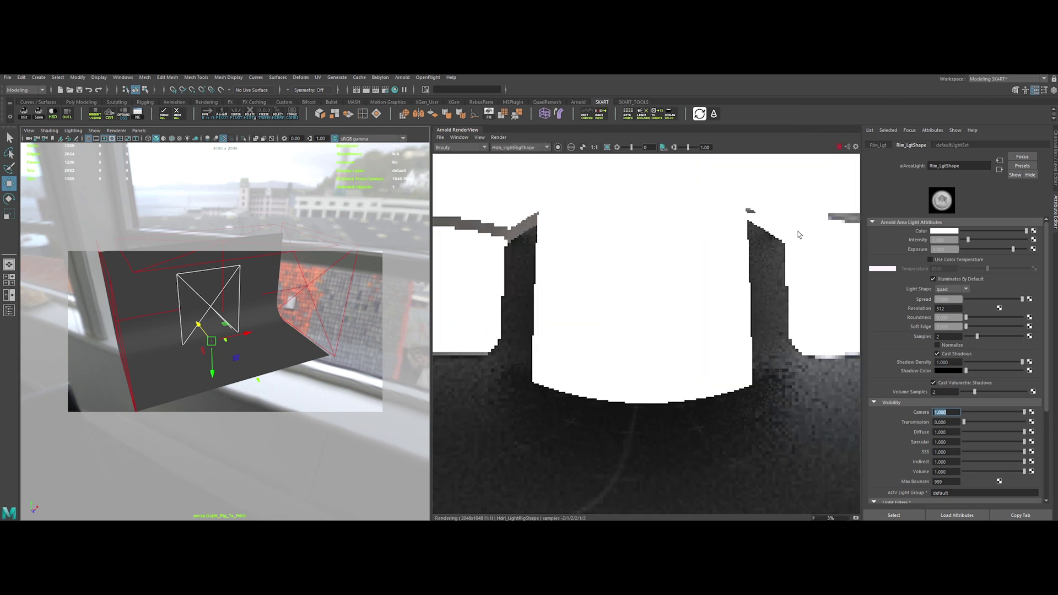
{"action": "scroll", "coordinate": [665, 234], "scroll_direction": "down", "scroll_amount": 3}
{"action": "scroll", "coordinate": [665, 237], "scroll_direction": "down", "scroll_amount": 2}
{"action": "middle_click_drag", "start_coordinate": [665, 237], "coordinate": [658, 279]}
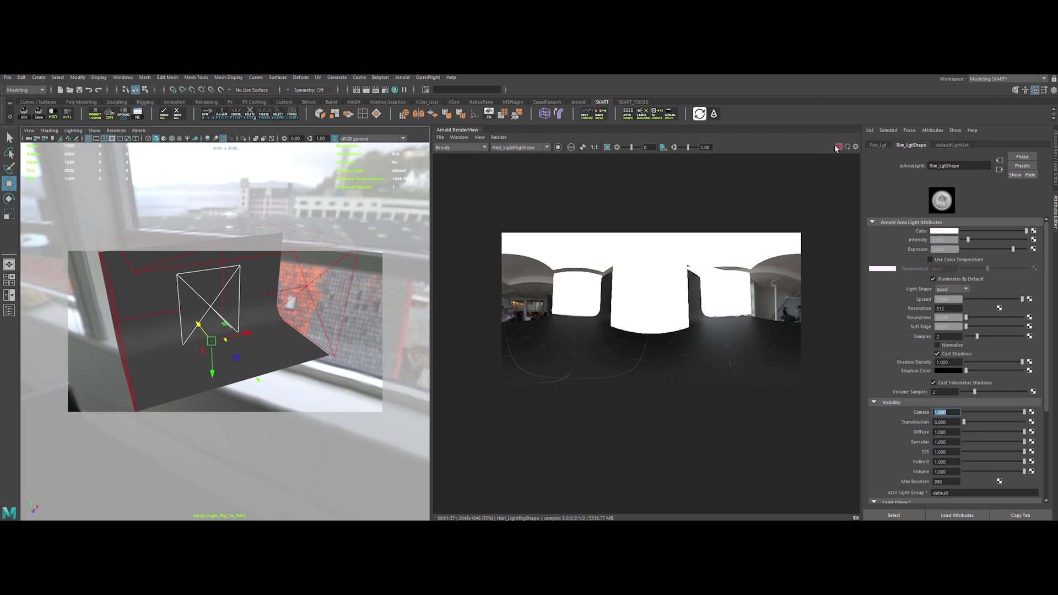
Save the render as a multi-layer EXR over Light_Rig.exr in the Hdri_Render folder
{"action": "left_click", "coordinate": [441, 138]}
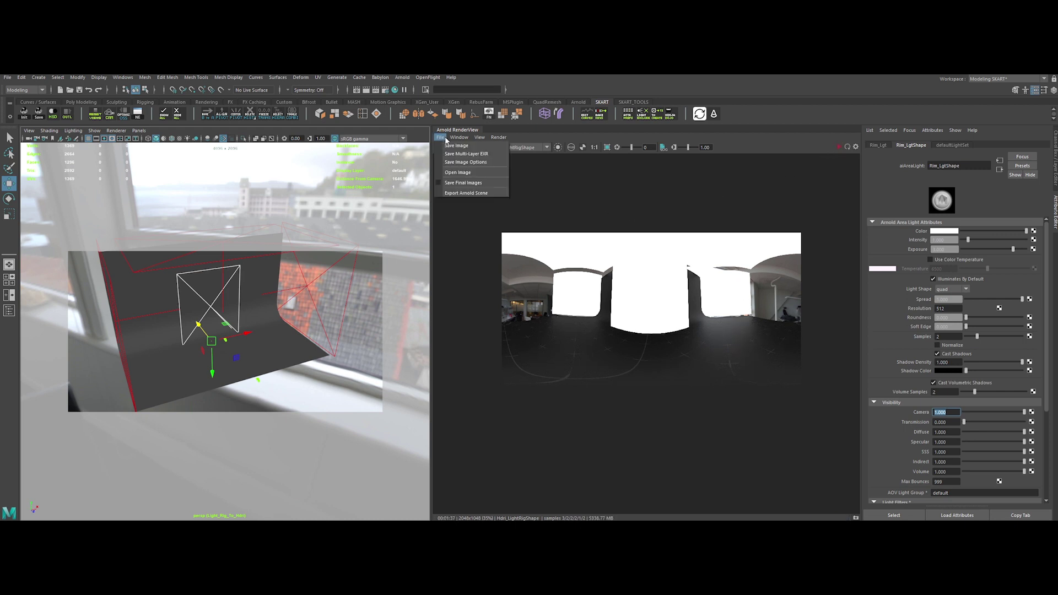
{"action": "left_click", "coordinate": [472, 155]}
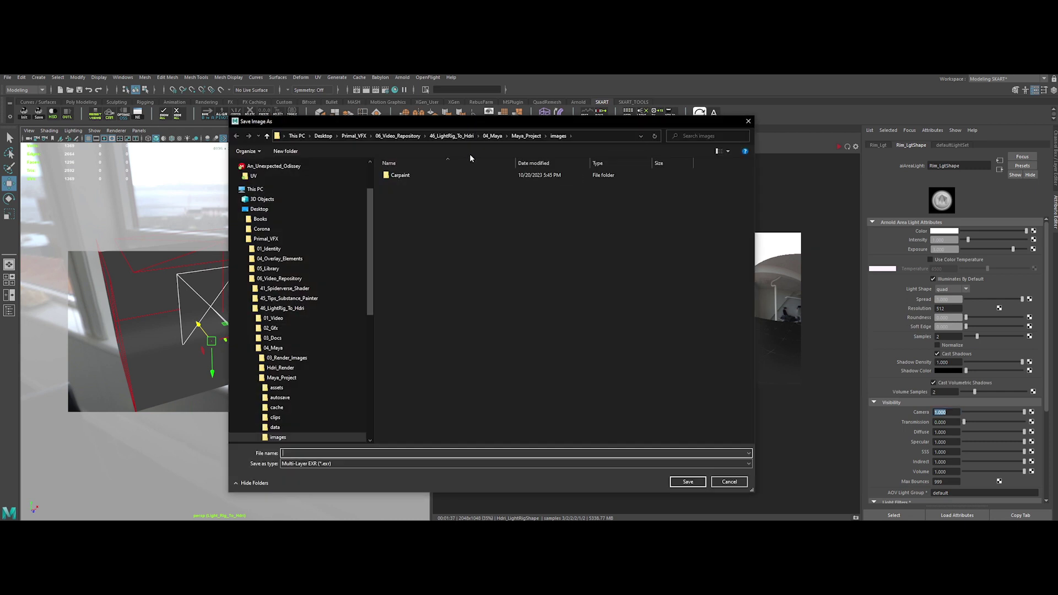
{"action": "scroll", "coordinate": [298, 276], "scroll_direction": "up", "scroll_amount": 3}
{"action": "scroll", "coordinate": [299, 265], "scroll_direction": "down", "scroll_amount": 2}
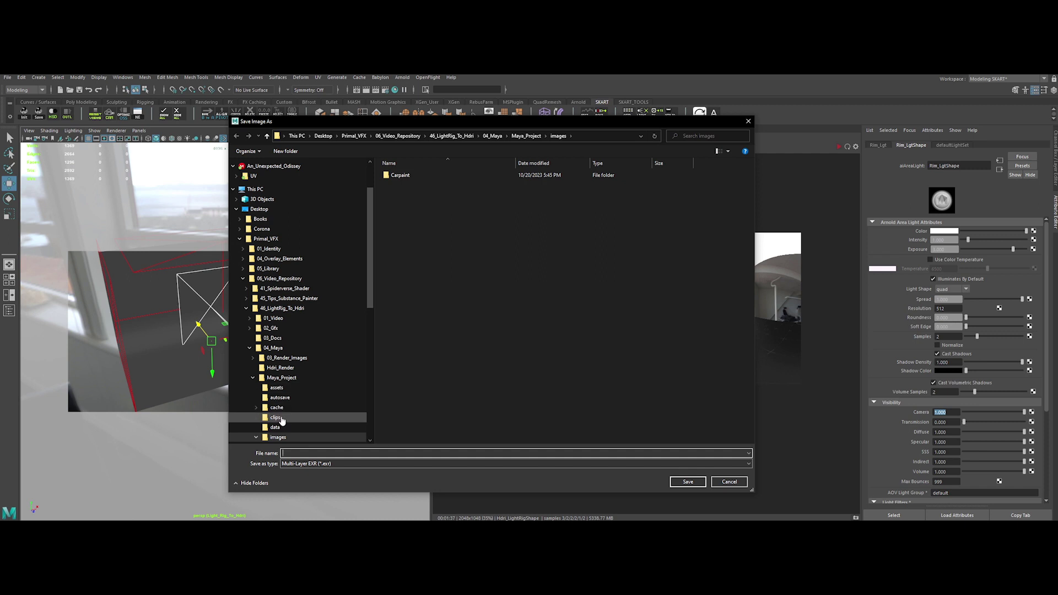
{"action": "left_click", "coordinate": [298, 367]}
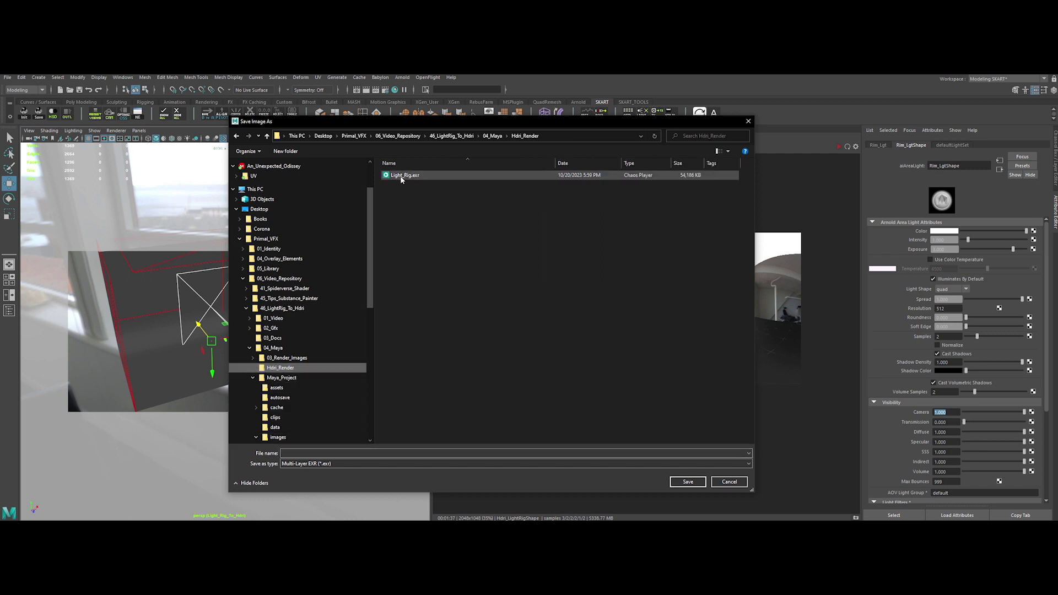
{"action": "double_click", "coordinate": [407, 177]}
{"action": "left_click", "coordinate": [550, 297]}
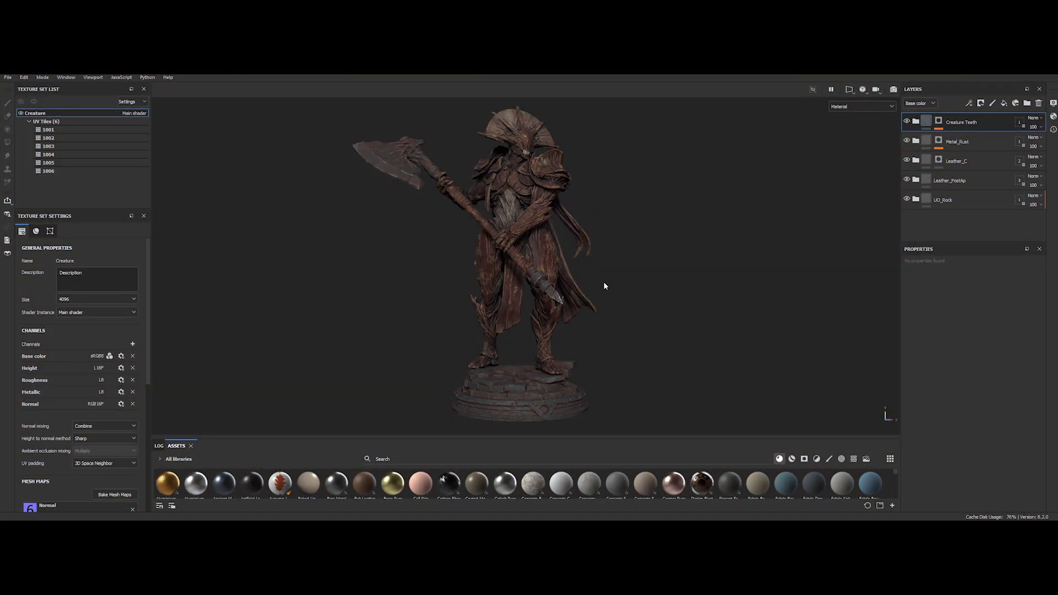
Switch to Substance 3D Painter and examine the creature statue's look under the current environment lighting
{"action": "right_click_drag", "start_coordinate": [610, 279], "coordinate": [684, 264], "text": "shift"}
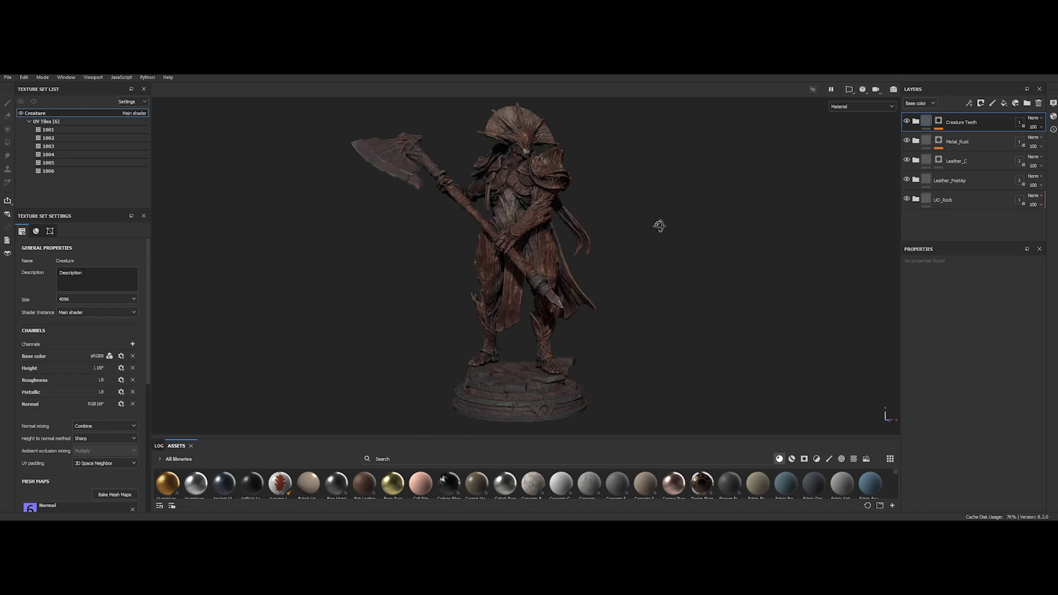
{"action": "right_click_drag", "start_coordinate": [660, 226], "coordinate": [668, 277], "text": "alt"}
{"action": "left_click_drag", "start_coordinate": [668, 277], "coordinate": [574, 315], "text": "alt"}
{"action": "right_click_drag", "start_coordinate": [574, 316], "coordinate": [460, 243], "text": "alt"}
{"action": "left_click_drag", "start_coordinate": [461, 243], "coordinate": [491, 246], "text": "alt"}
{"action": "middle_click_drag", "start_coordinate": [620, 425], "coordinate": [640, 243], "text": "alt"}
{"action": "right_click_drag", "start_coordinate": [639, 243], "coordinate": [567, 240], "text": "alt"}
{"action": "middle_click_drag", "start_coordinate": [568, 240], "coordinate": [583, 226], "text": "alt"}
{"action": "left_click_drag", "start_coordinate": [583, 226], "coordinate": [574, 266], "text": "alt"}
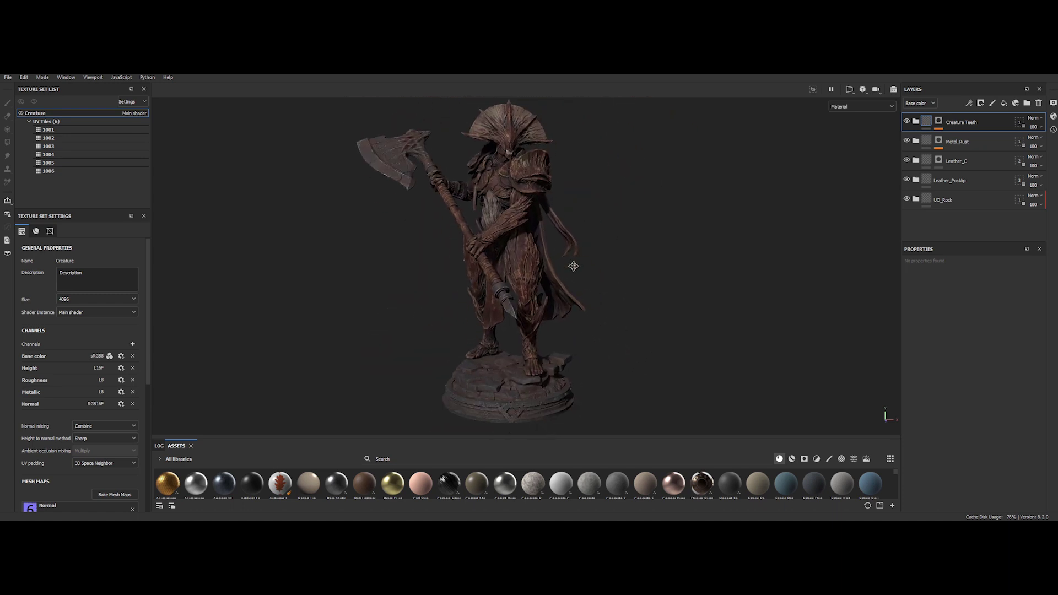
Enlarge the asset shelf, open the display settings and raise the Environment Opacity to 100 to inspect the background
{"action": "left_click_drag", "start_coordinate": [717, 438], "coordinate": [729, 371]}
{"action": "left_click", "coordinate": [1054, 103]}
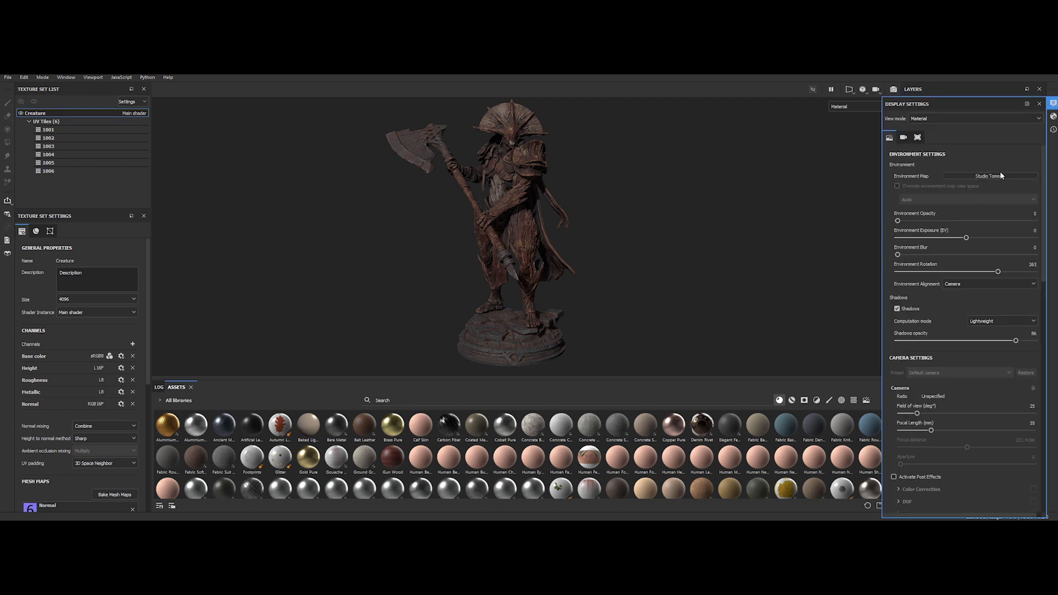
{"action": "left_click_drag", "start_coordinate": [981, 221], "coordinate": [1036, 220]}
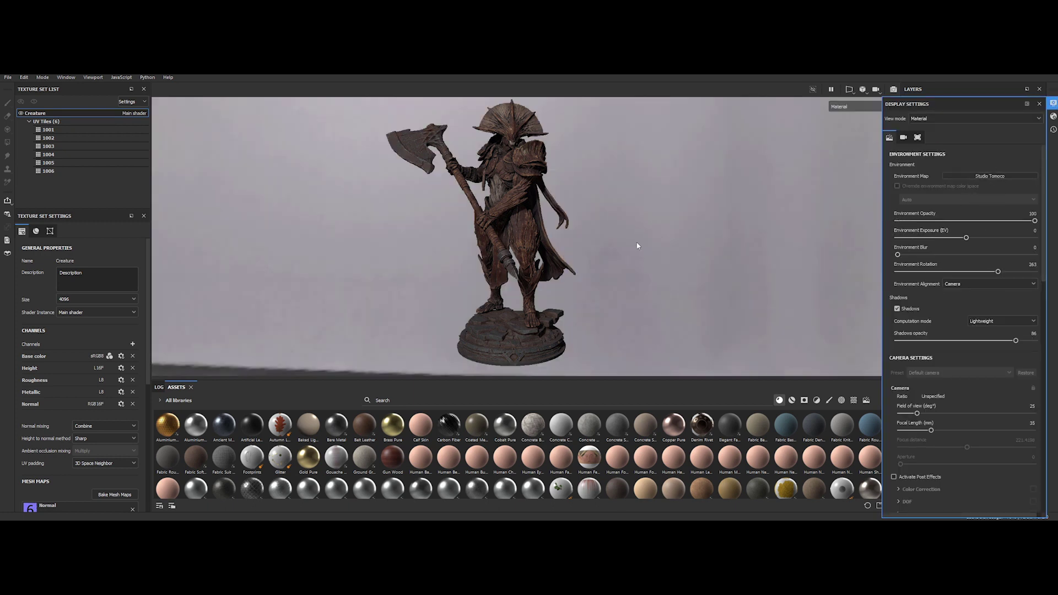
{"action": "right_click_drag", "start_coordinate": [700, 242], "coordinate": [640, 233], "text": "shift"}
{"action": "left_click_drag", "start_coordinate": [696, 239], "coordinate": [610, 230], "text": "alt"}
{"action": "mouse_move", "coordinate": [691, 269]}
{"action": "right_mouse_down", "text": "alt"}
{"action": "mouse_move", "coordinate": [674, 253]}
{"action": "mouse_move", "coordinate": [682, 265]}
{"action": "right_mouse_up", "text": "alt"}
Set the Environment Alignment to World and the Environment Rotation to about 271
{"action": "left_click", "coordinate": [959, 294]}
{"action": "right_click_drag", "start_coordinate": [593, 274], "coordinate": [656, 257], "text": "shift"}
{"action": "left_click_drag", "start_coordinate": [637, 258], "coordinate": [645, 232], "text": "alt"}
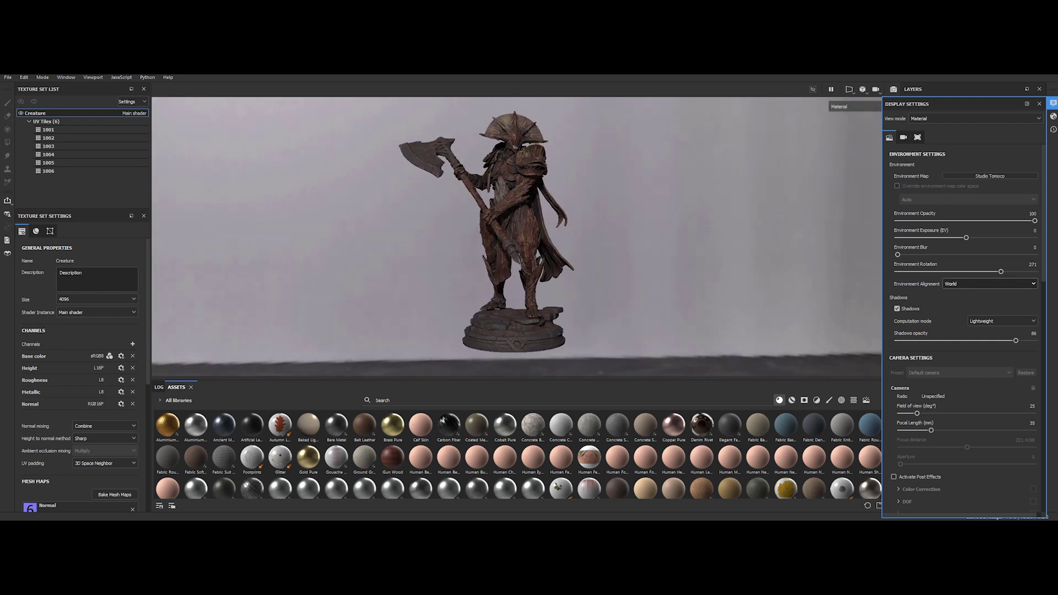
Import Light_Rig.exr into the current session as an environment resource
{"action": "left_click_drag", "start_coordinate": [708, 390], "coordinate": [685, 434]}
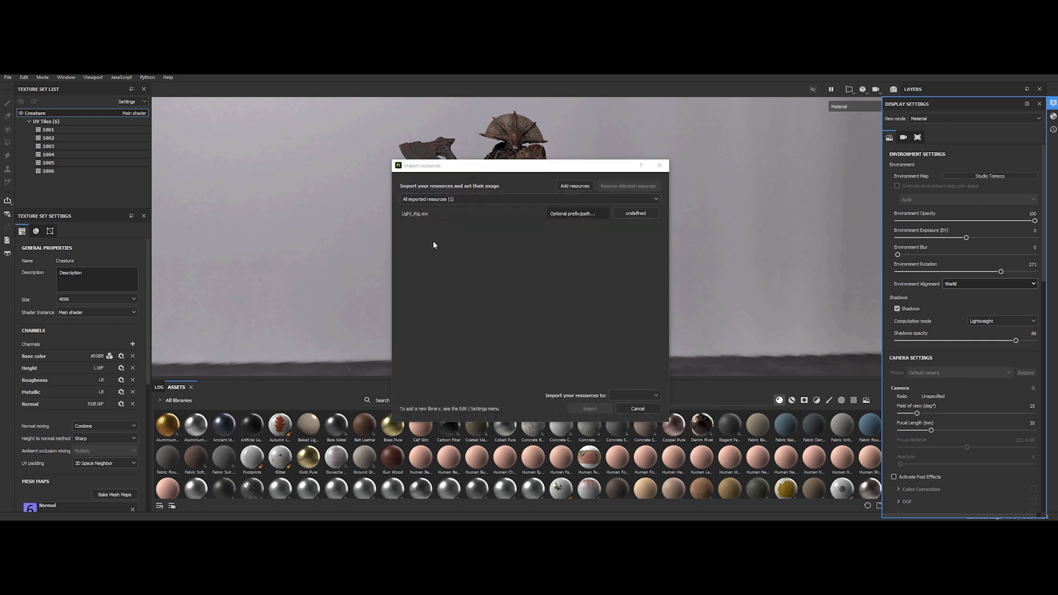
{"action": "left_click", "coordinate": [636, 213]}
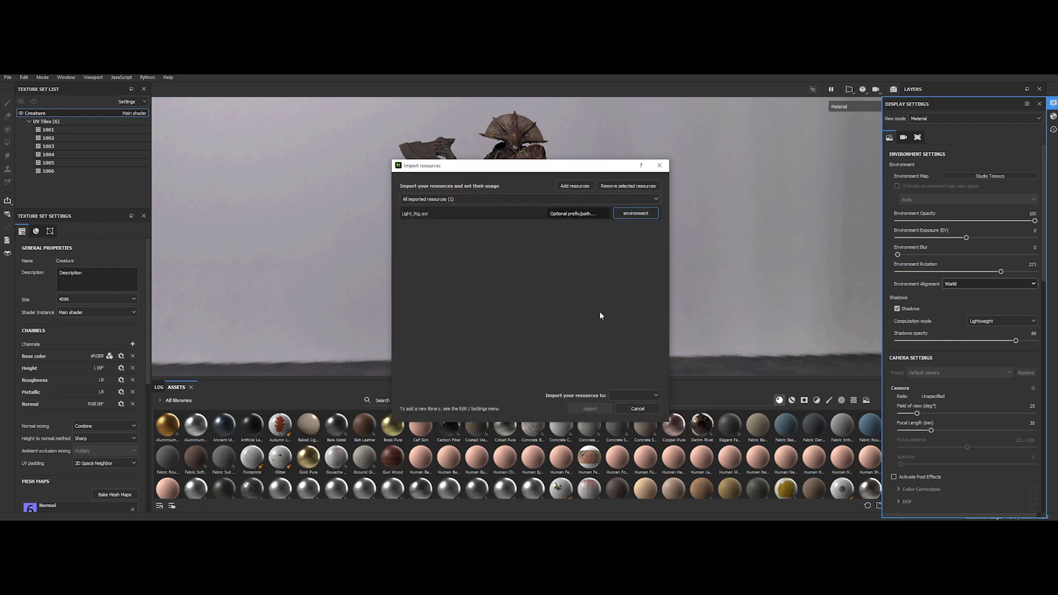
{"action": "left_click", "coordinate": [634, 396]}
{"action": "left_click", "coordinate": [631, 417]}
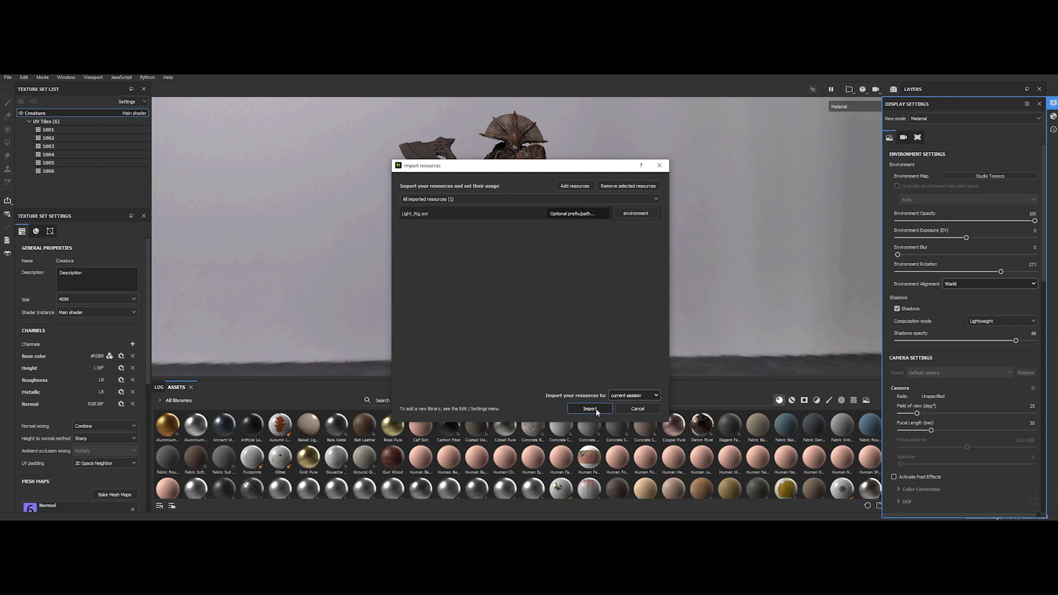
{"action": "left_click", "coordinate": [596, 409]}
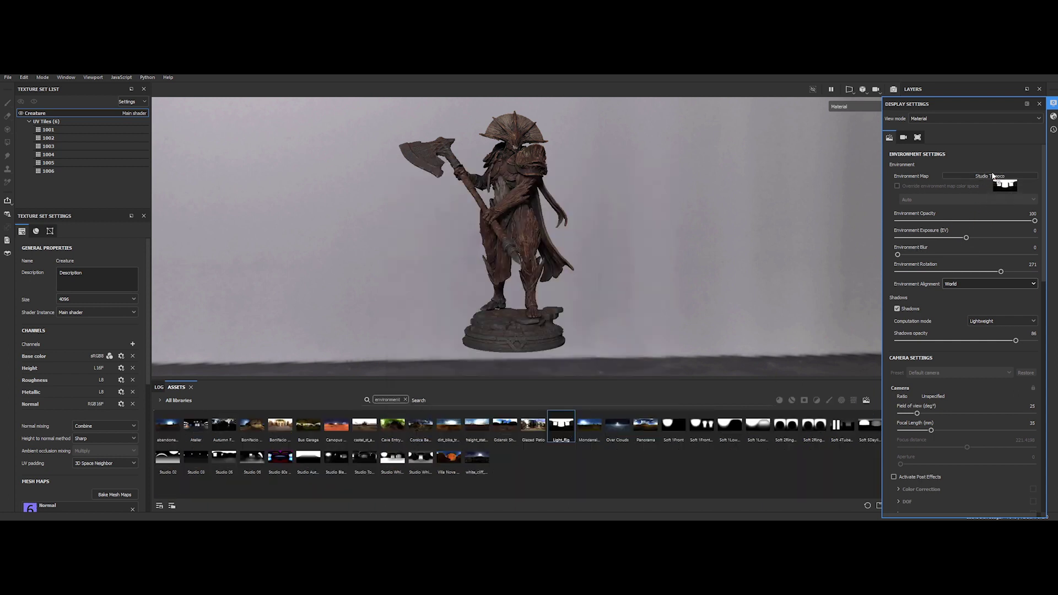
Assign Light_Rig as the environment map with opacity and rotation at 0, and set the Environment Alignment to Camera
{"action": "left_click_drag", "start_coordinate": [994, 180], "coordinate": [994, 180]}
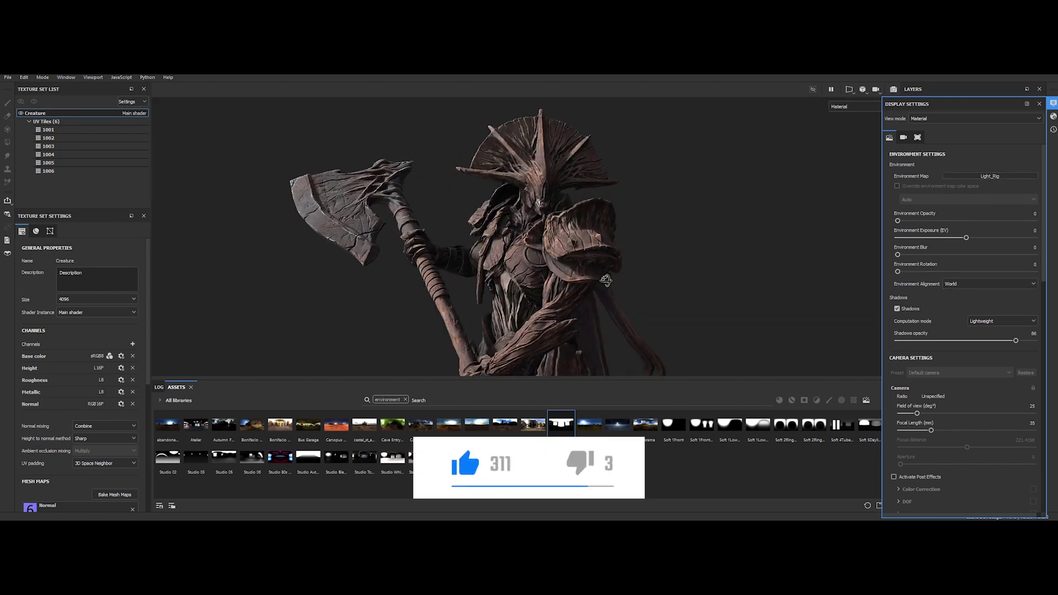
{"action": "left_click_drag", "start_coordinate": [606, 280], "coordinate": [566, 257], "text": "alt"}
{"action": "left_click", "coordinate": [965, 282]}
{"action": "left_click", "coordinate": [965, 301]}
{"action": "scroll", "coordinate": [634, 296], "scroll_direction": "down", "scroll_amount": 3}
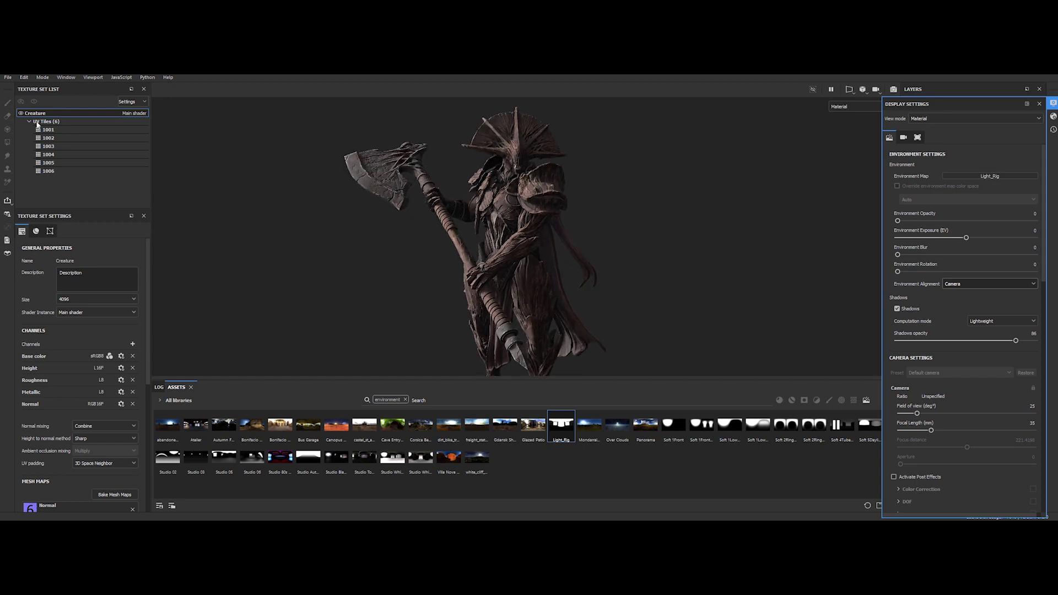
Start exporting the creature's textures
{"action": "left_click", "coordinate": [7, 78]}
{"action": "left_click", "coordinate": [38, 191]}
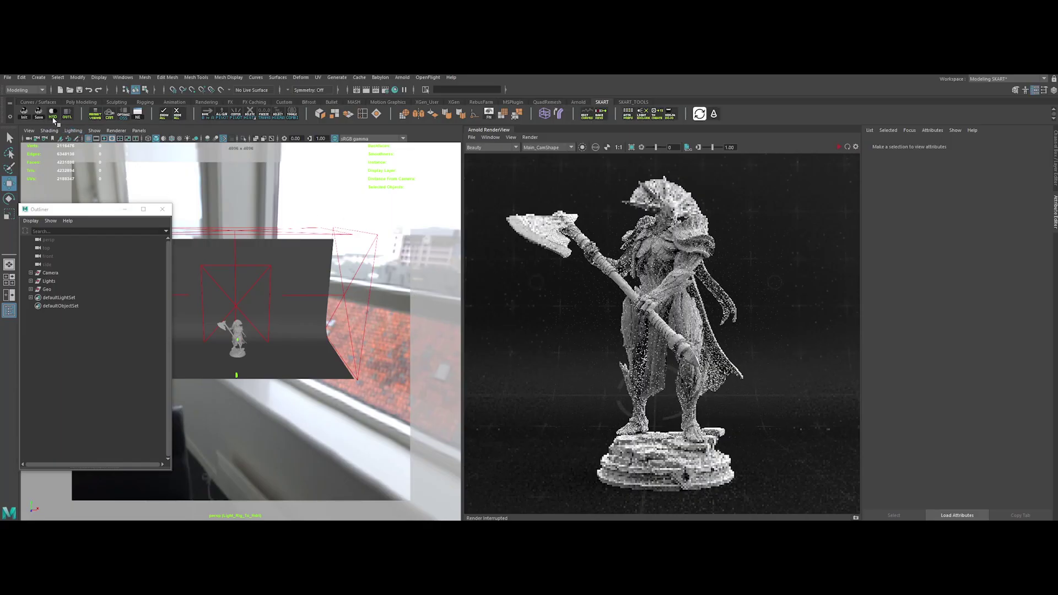
Switch to Maya, open Hypershade and create a named shader tree with Substance 2 Maya, using UDIM Workflow and Advanced Shading Control
{"action": "left_click", "coordinate": [53, 119]}
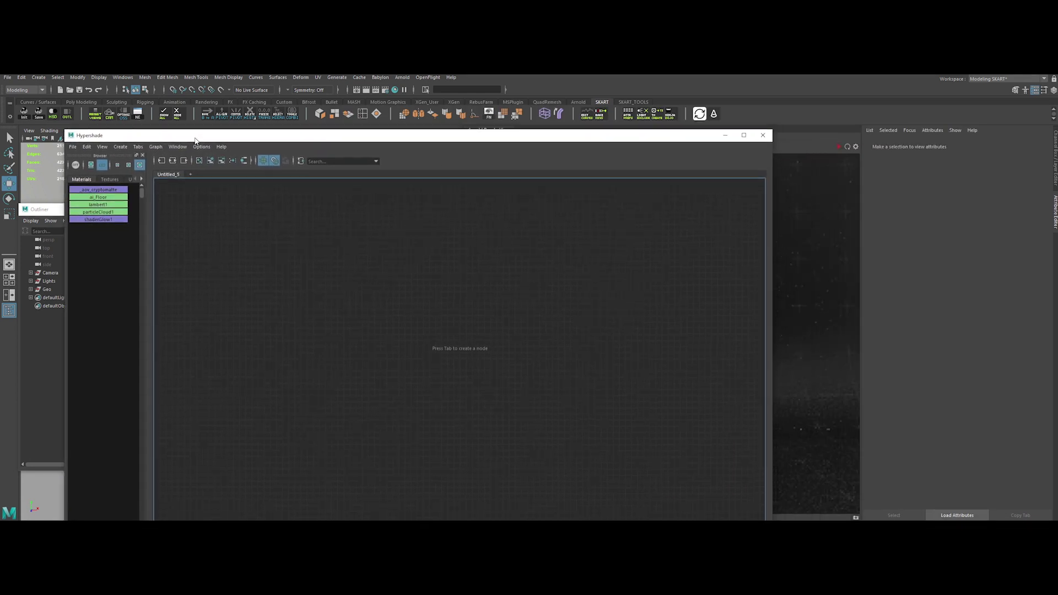
{"action": "left_click", "coordinate": [634, 102]}
{"action": "left_click", "coordinate": [465, 114]}
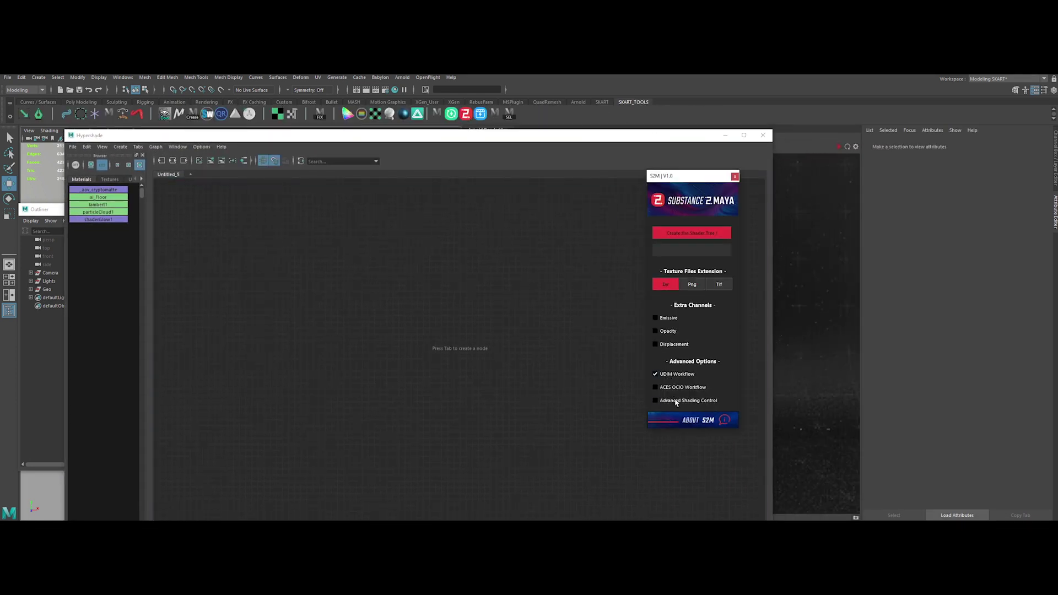
{"action": "left_click", "coordinate": [688, 233]}
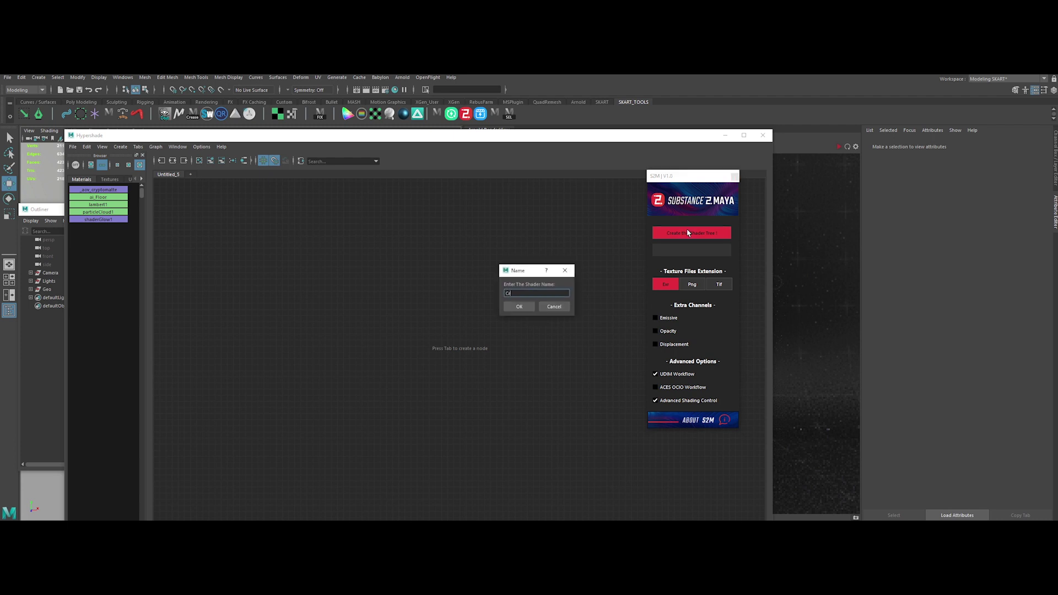
{"action": "left_click", "coordinate": [514, 306]}
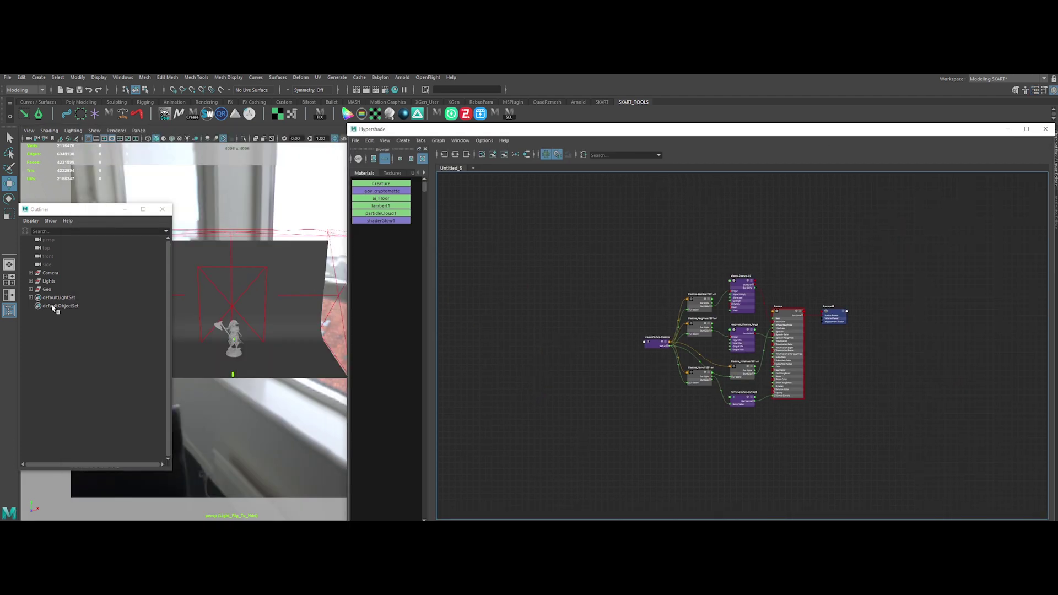
Select Creature_grp in the Geo group, give it the new textured shader and inspect its render through Main_CamShape up close
{"action": "left_click", "coordinate": [31, 289]}
{"action": "left_click", "coordinate": [58, 306]}
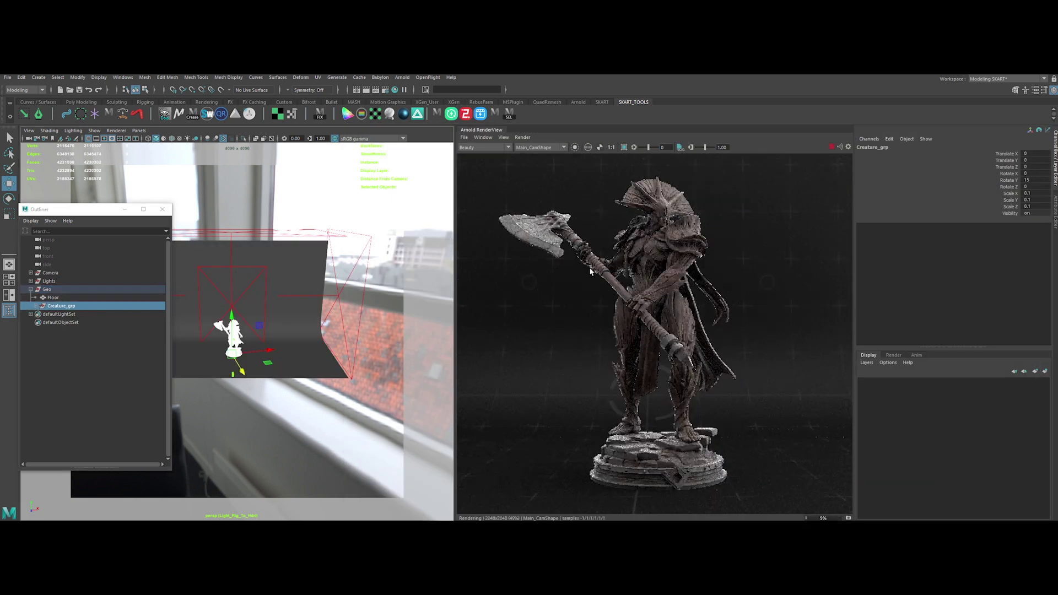
{"action": "scroll", "coordinate": [674, 274], "scroll_direction": "up", "scroll_amount": 4}
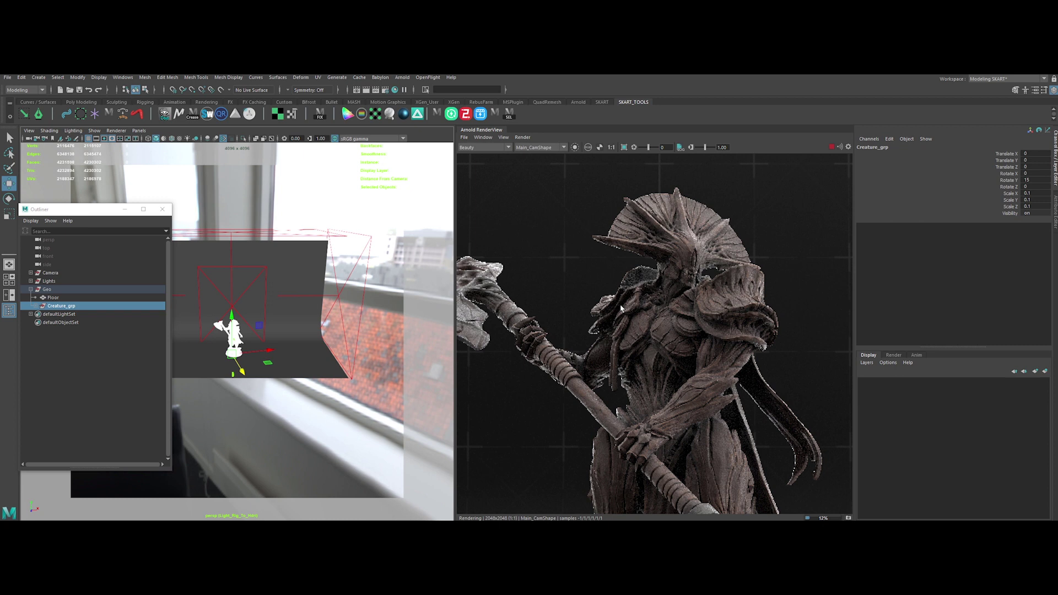
{"action": "mouse_move", "coordinate": [655, 353]}
{"action": "middle_mouse_down"}
{"action": "mouse_move", "coordinate": [688, 289]}
{"action": "mouse_move", "coordinate": [686, 264]}
{"action": "middle_mouse_up"}
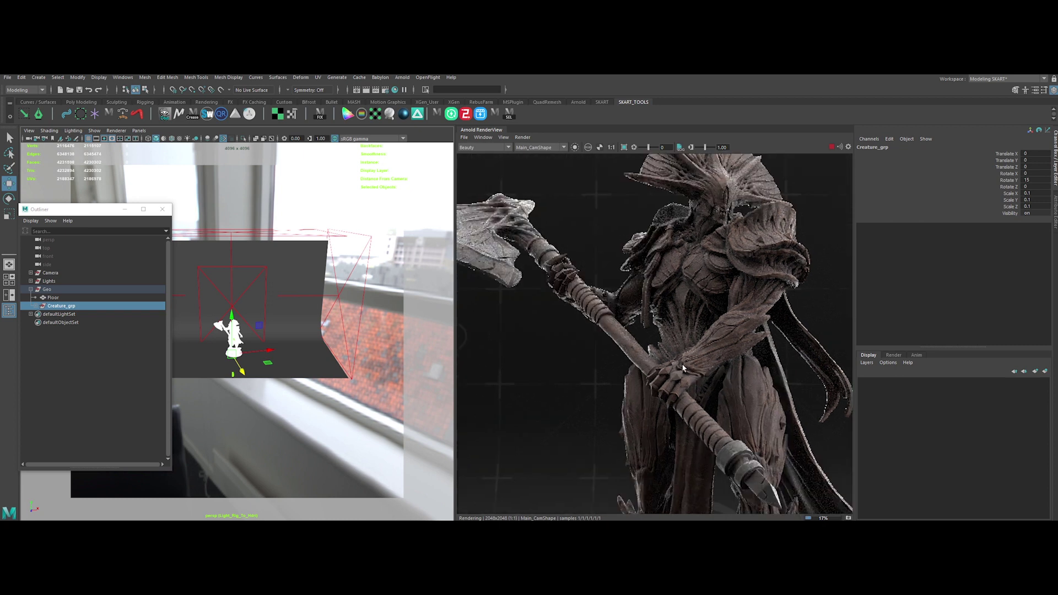
{"action": "middle_click_drag", "start_coordinate": [681, 368], "coordinate": [640, 280]}
{"action": "middle_click_drag", "start_coordinate": [652, 395], "coordinate": [658, 312]}
{"action": "middle_click_drag", "start_coordinate": [643, 363], "coordinate": [628, 335]}
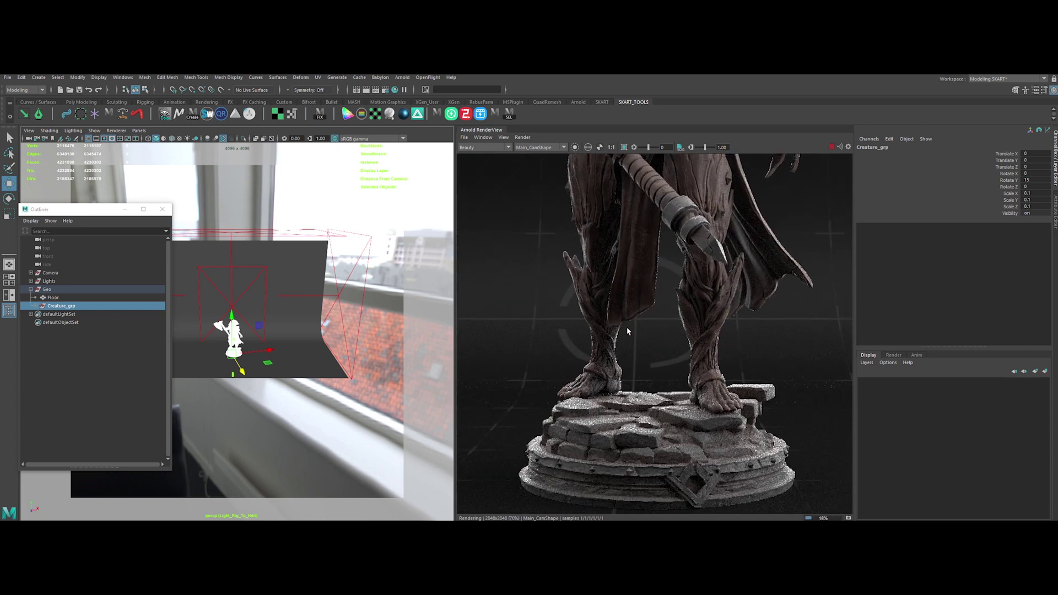
{"action": "scroll", "coordinate": [627, 326], "scroll_direction": "down", "scroll_amount": 3}
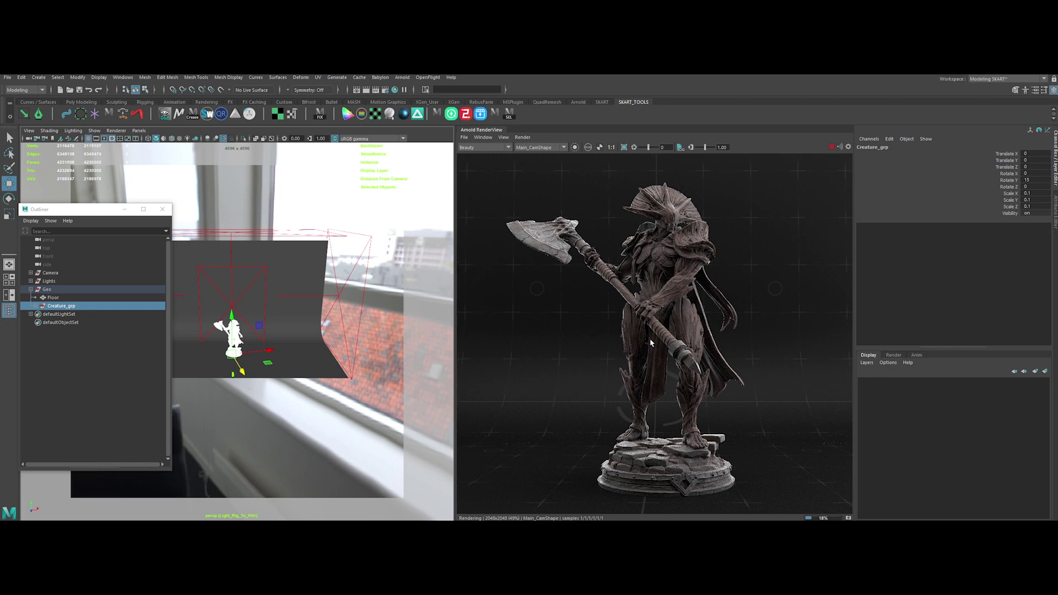